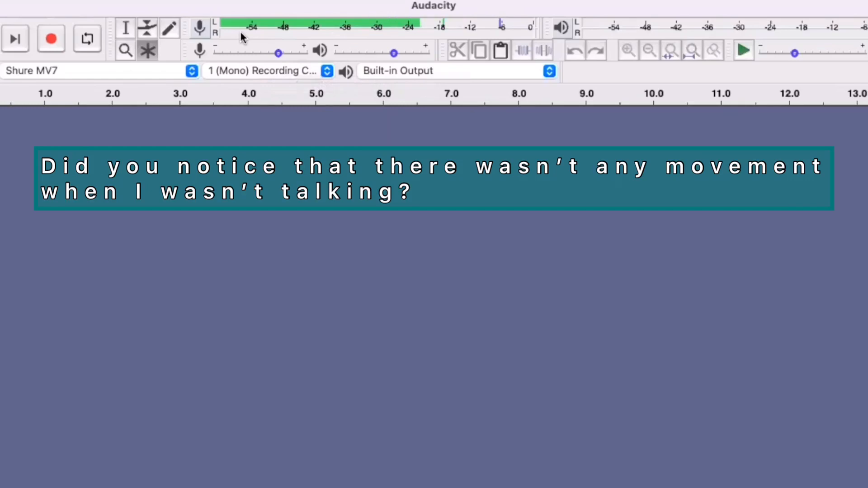
Step: Stop monitoring the microphone level, and record a mono voice track about 16 seconds long
mouse_move(238, 48)
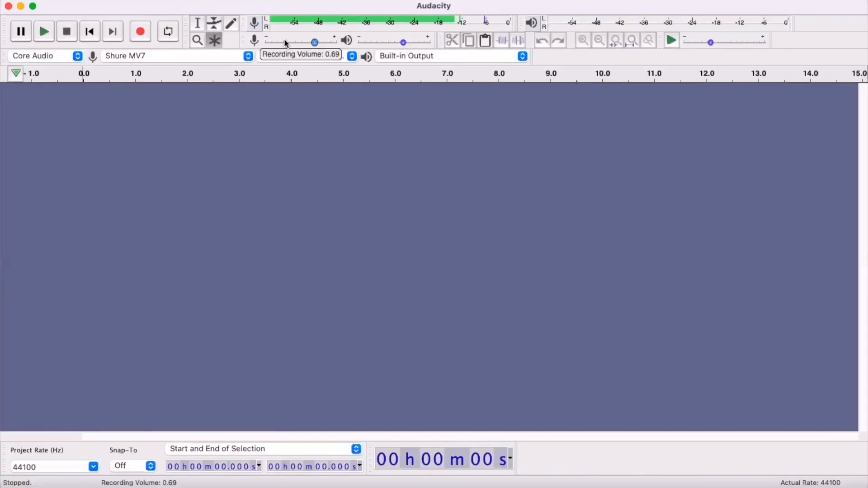
click(354, 22)
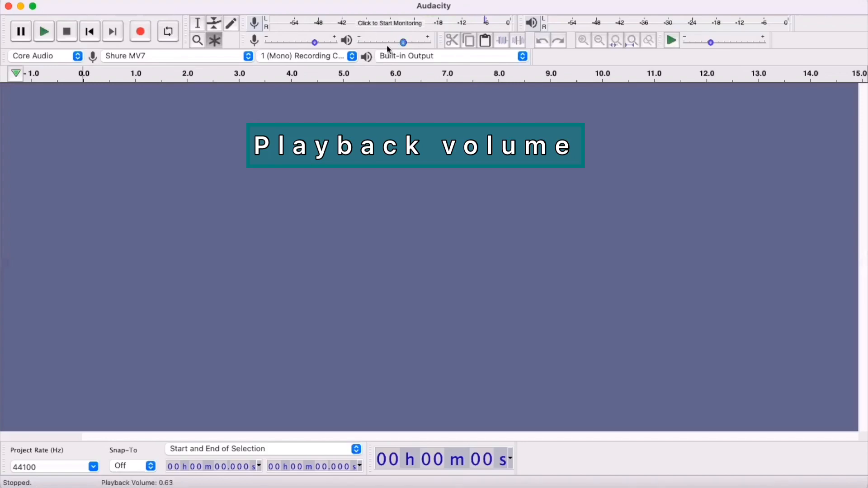
mouse_move(394, 40)
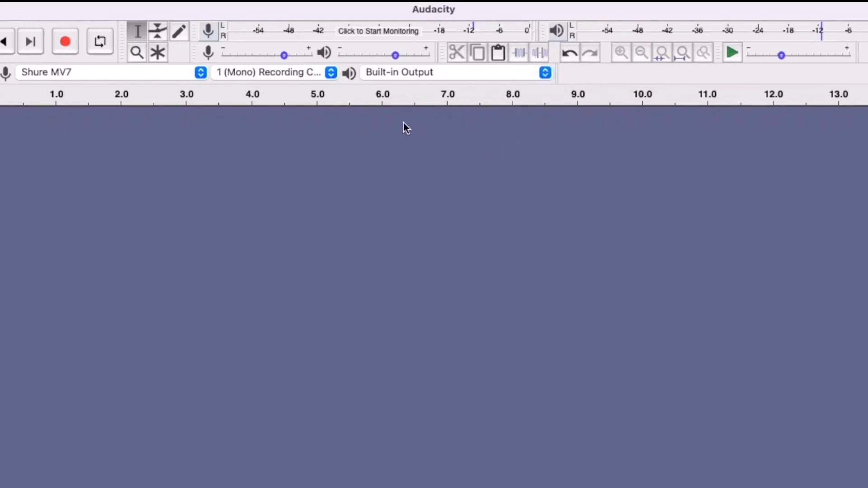
click(66, 43)
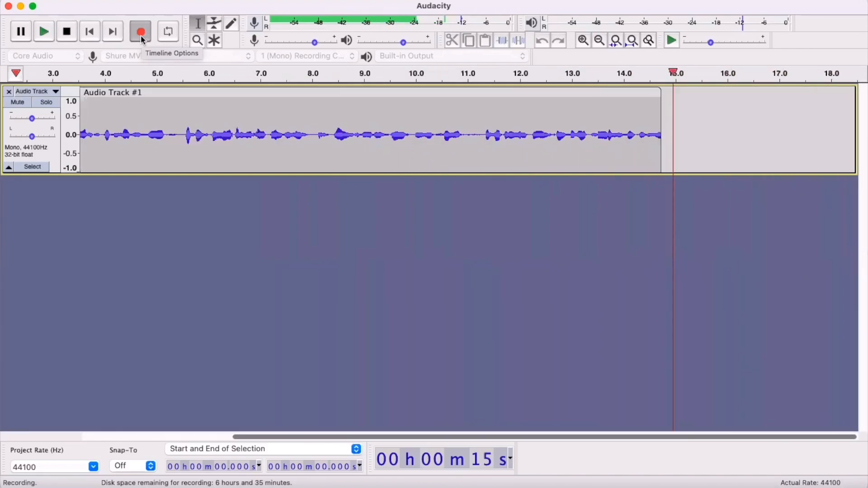
key(space)
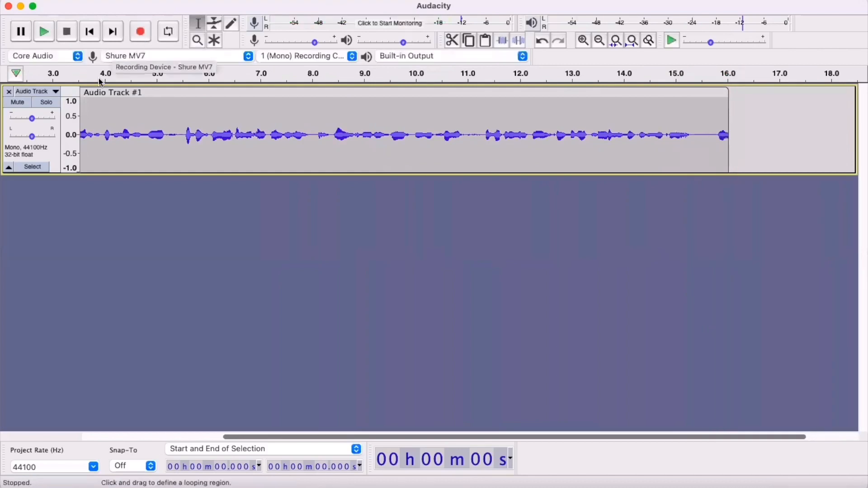
Step: Cut the audio between 0.453 s and 1.974 s near the start of the voice track
scroll(289, 131, left, 5)
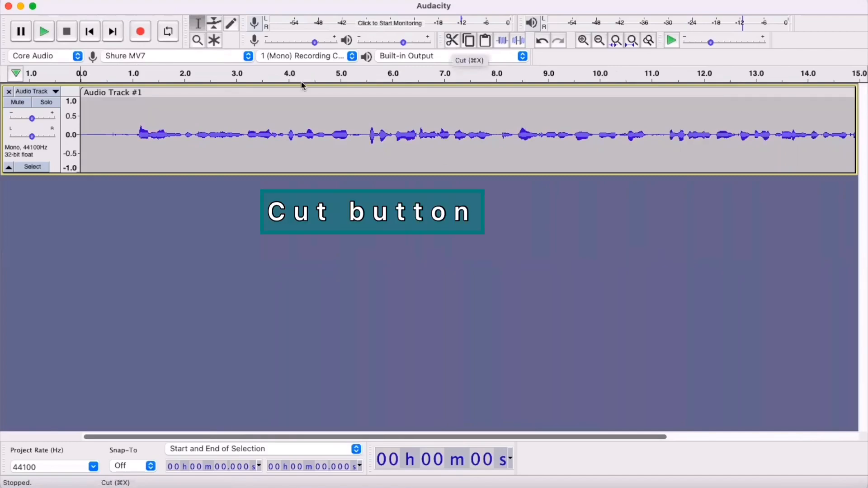
drag(184, 134, 103, 142)
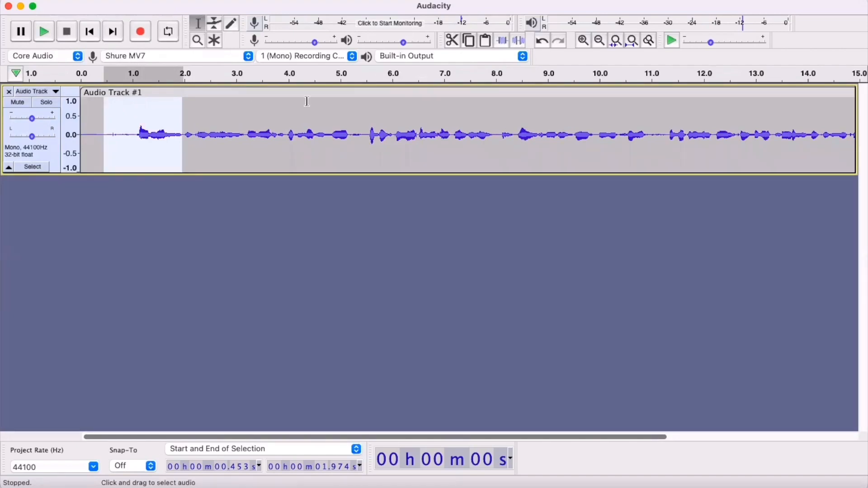
click(451, 42)
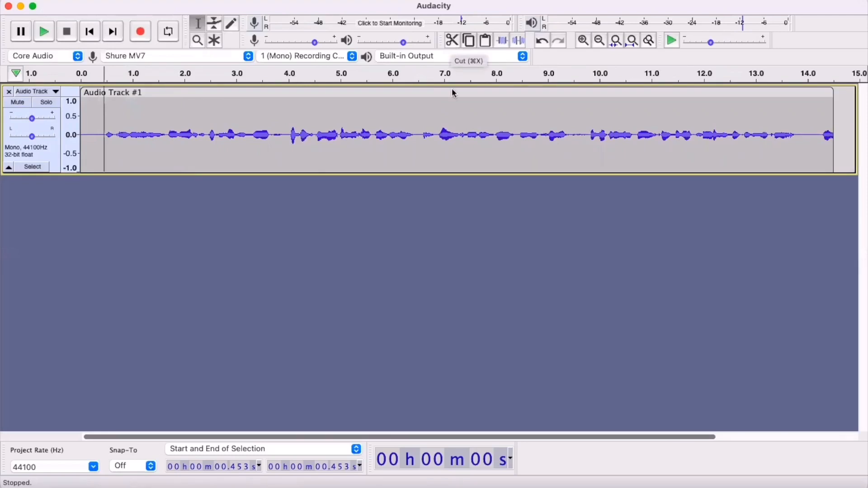
Step: Copy the audio from 6.594 s to 9.555 s and paste it at 14.002 s in the same track
drag(422, 135, 575, 142)
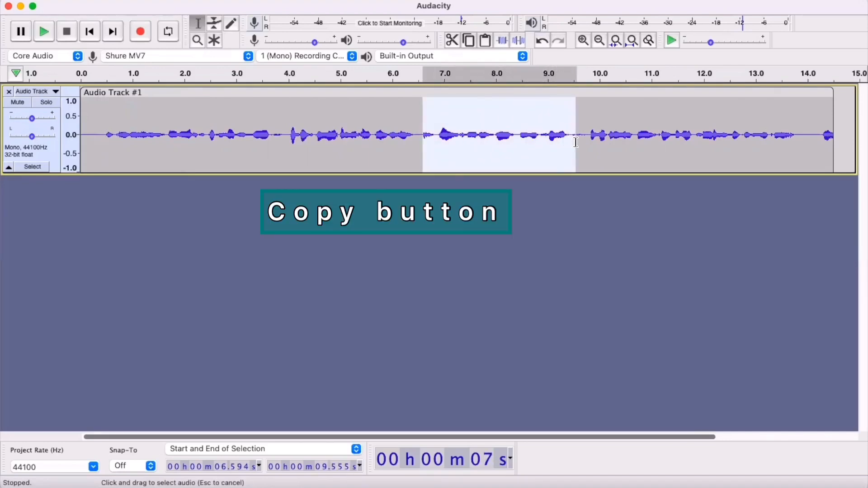
click(471, 43)
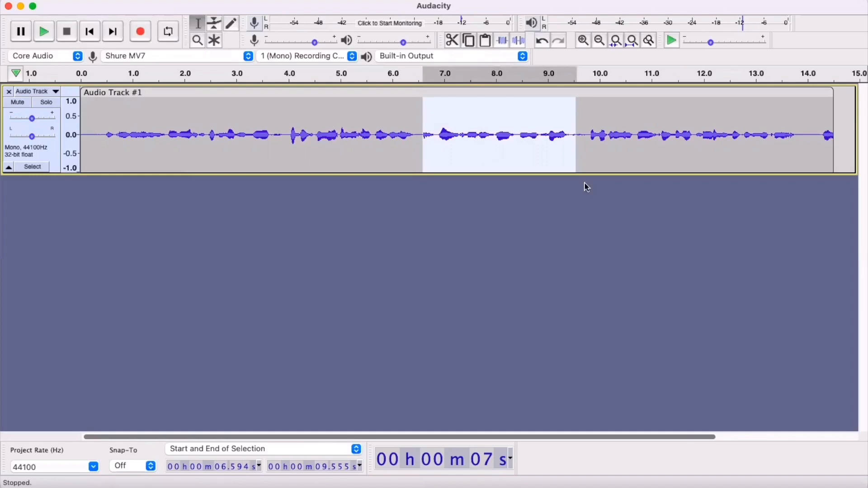
click(807, 134)
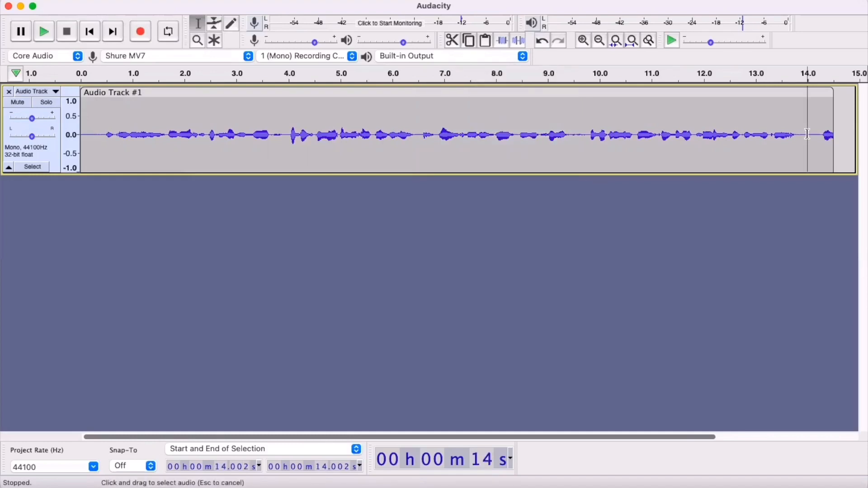
click(485, 43)
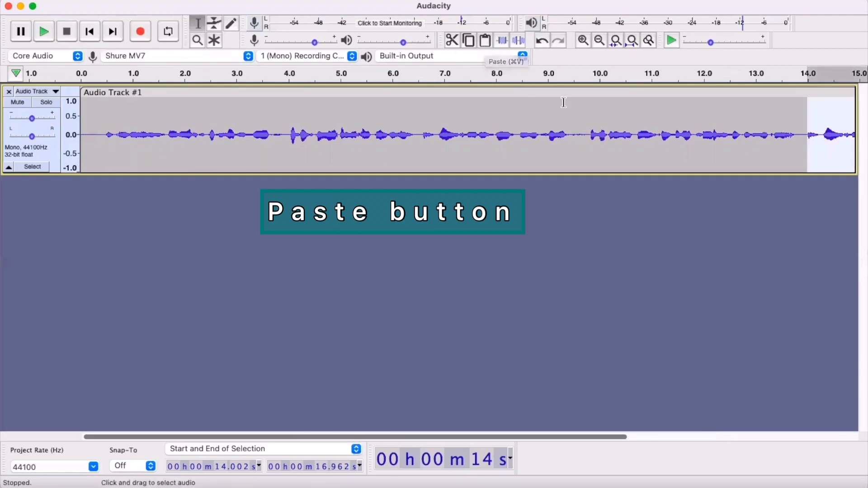
scroll(563, 104, right, 5)
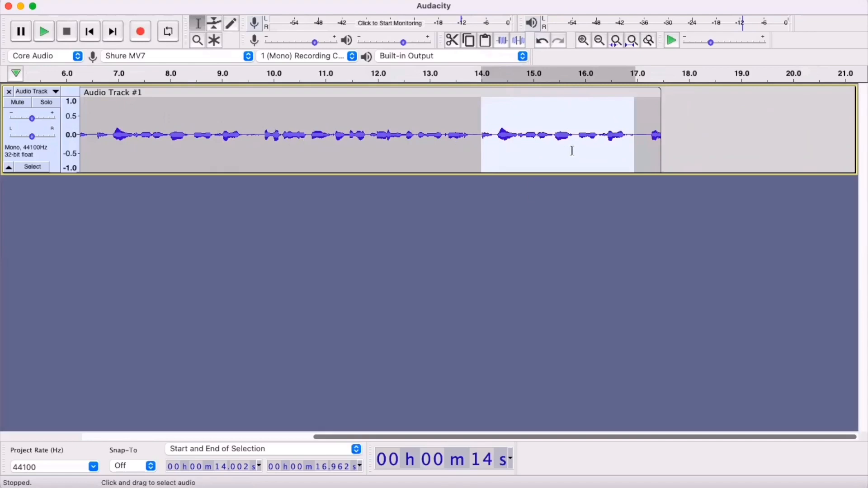
Step: Trim the track to only the audio between 3.982 s and 6.513 s
scroll(470, 132, left, 5)
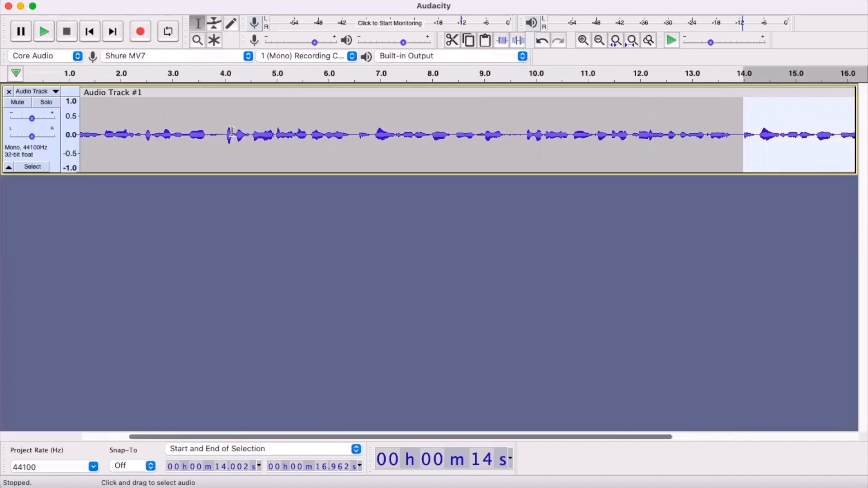
drag(223, 135, 355, 148)
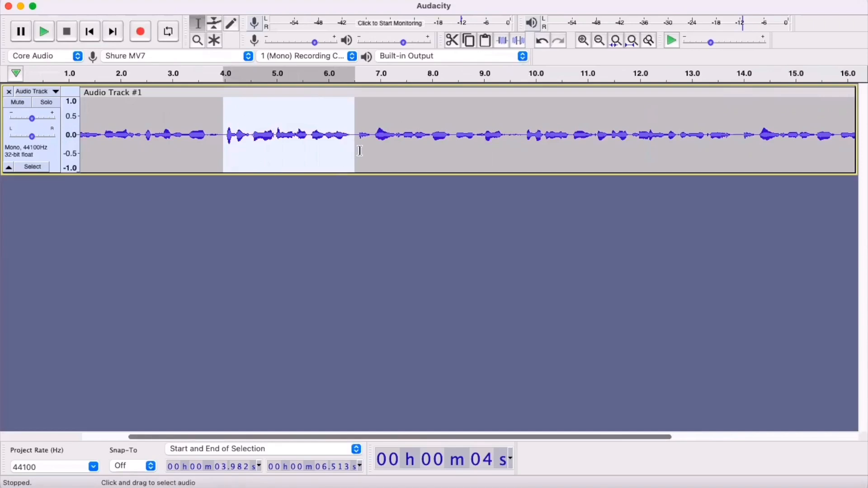
click(502, 42)
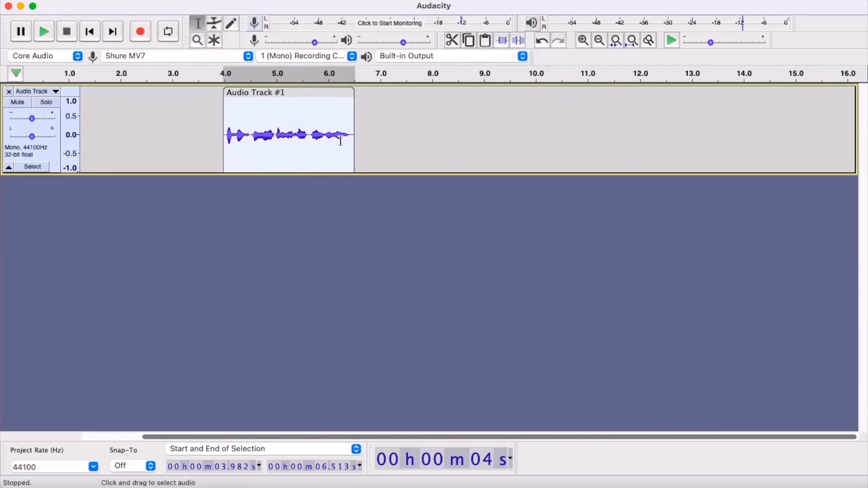
Step: Undo the trim of the audio track and clear the selection
click(118, 1)
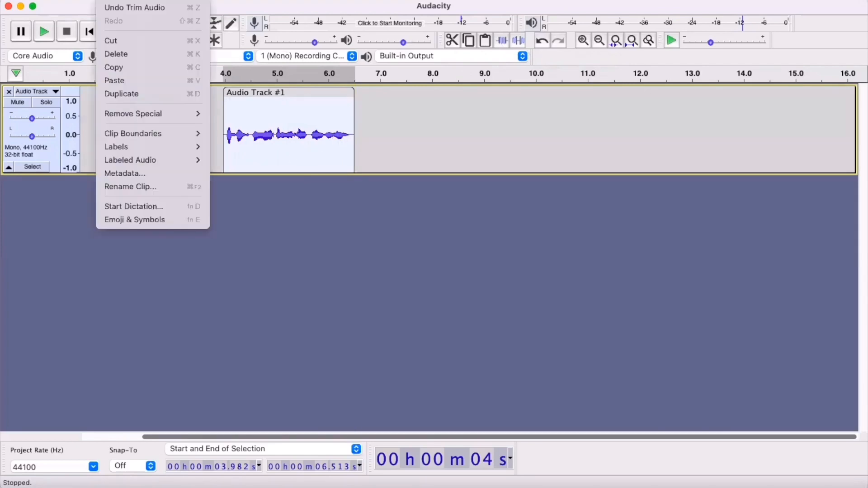
click(119, 6)
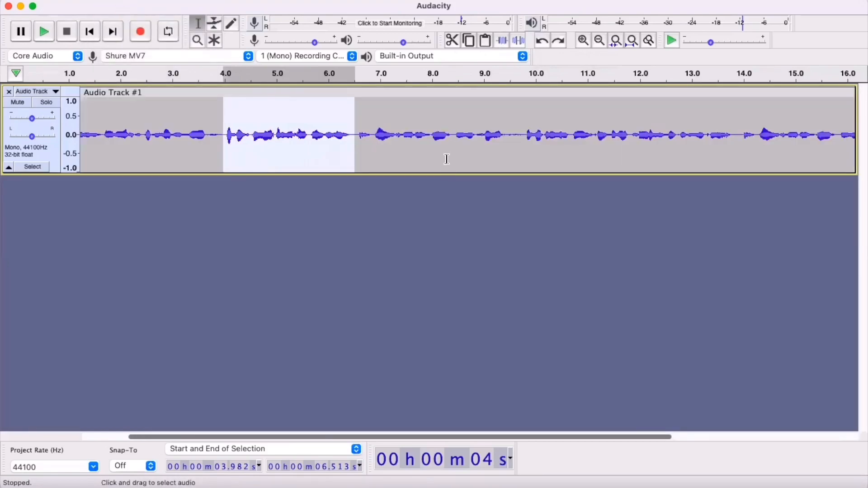
click(448, 159)
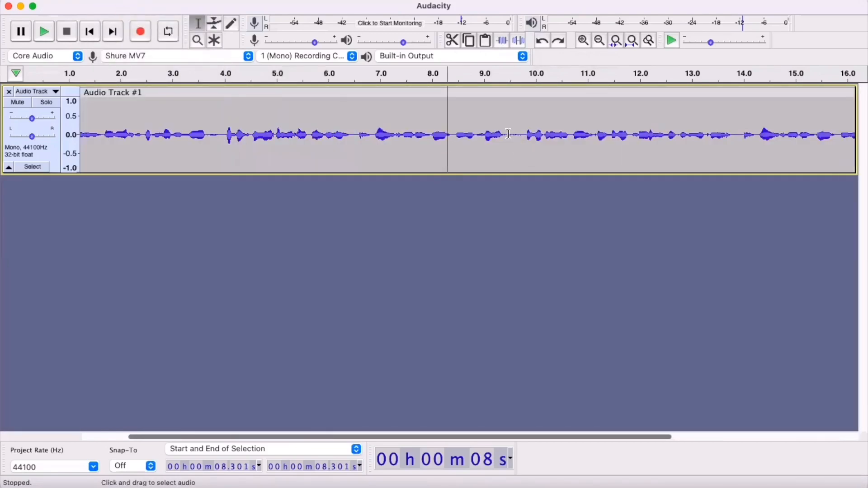
Step: Silence the audio between 9.543 s and 13.851 s, and clear the selection
drag(512, 134, 735, 145)
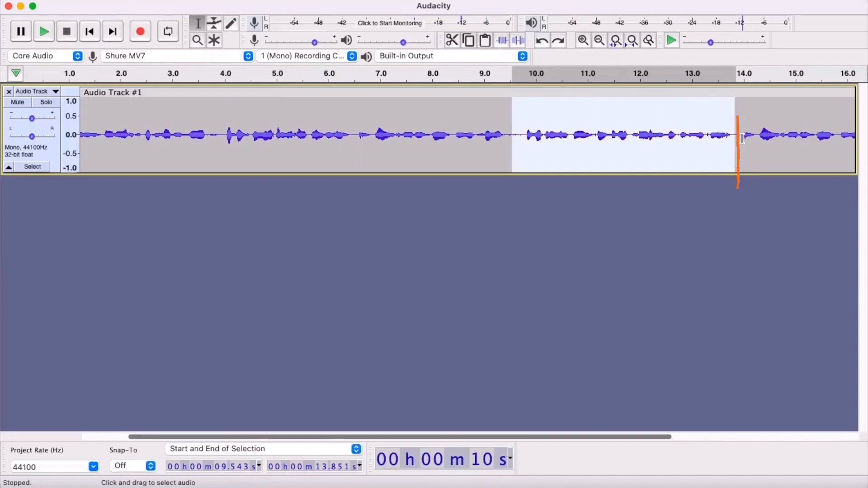
click(520, 42)
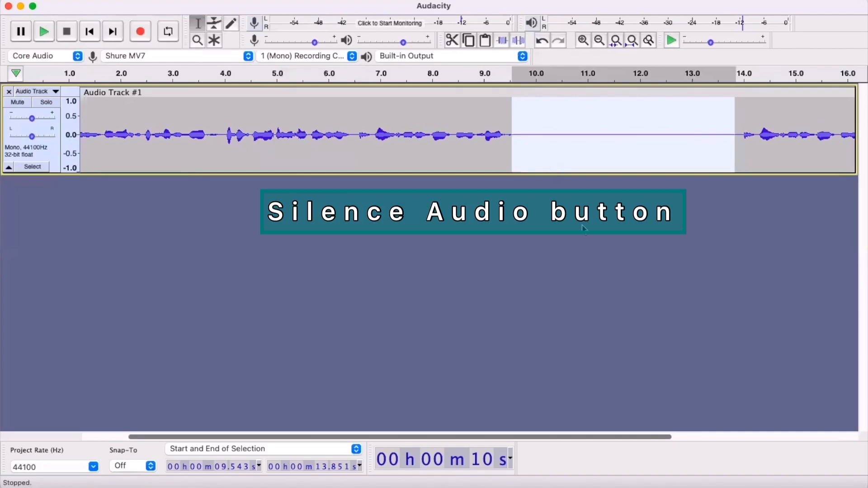
click(566, 158)
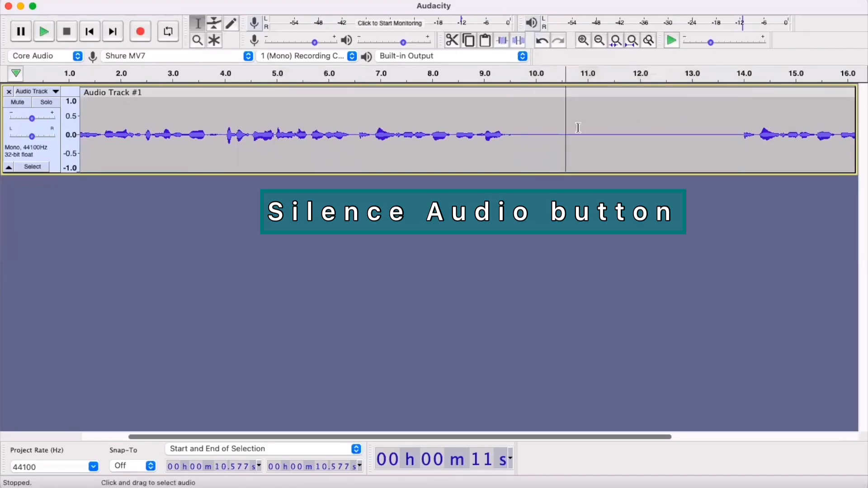
click(469, 134)
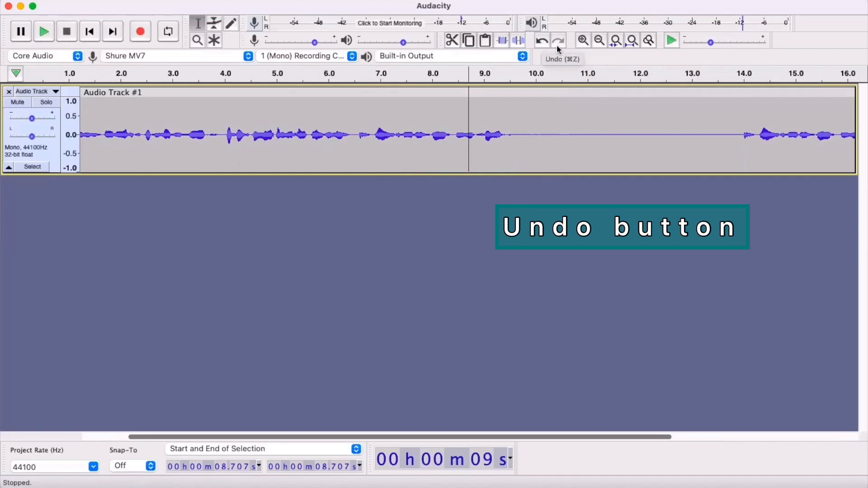
Step: Select the audio from 6.641 s to 9.799 s, and extend the selection's start back to 6.571 s
drag(362, 144, 525, 140)
click(584, 41)
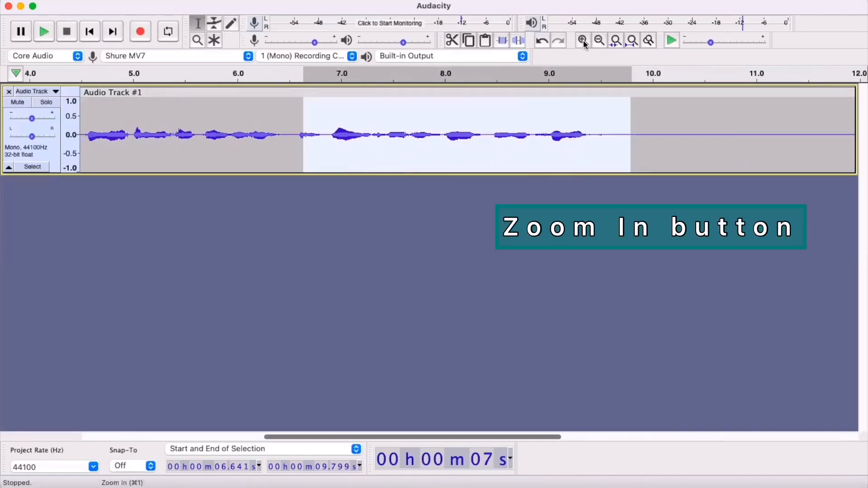
click(584, 41)
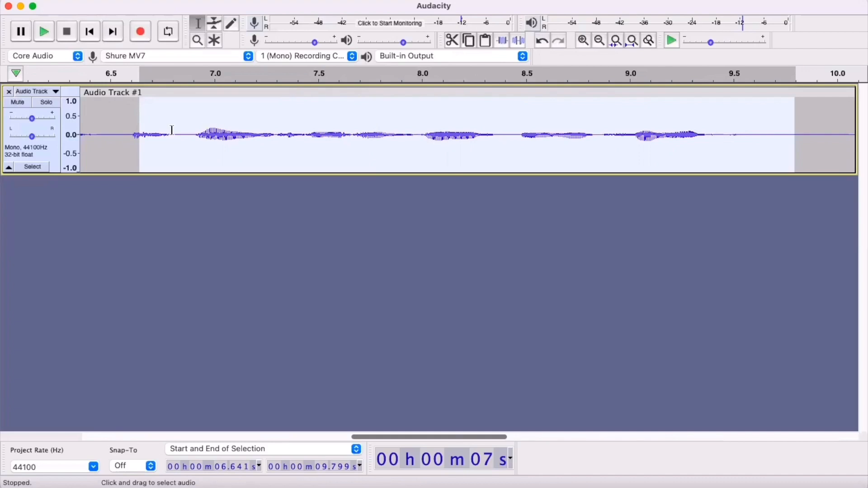
drag(143, 127, 126, 128)
Step: Cut the short stretch of speech between 8.004 s and 8.365 s from the track
click(583, 40)
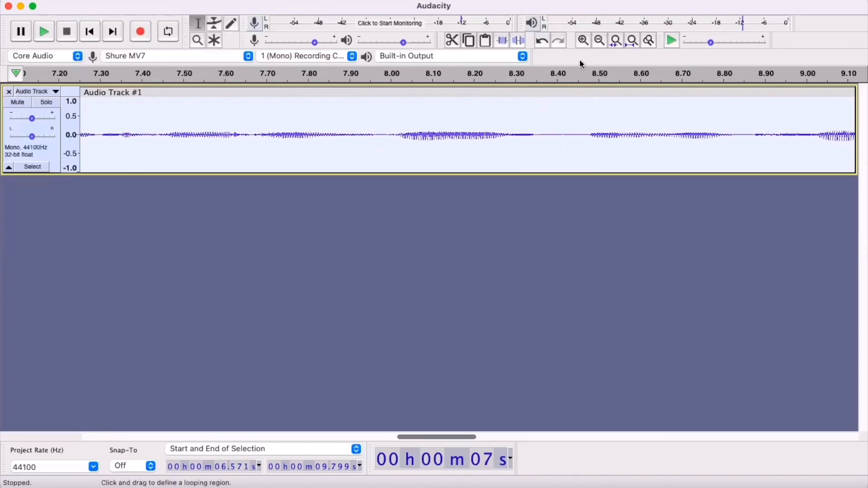
click(583, 41)
click(357, 146)
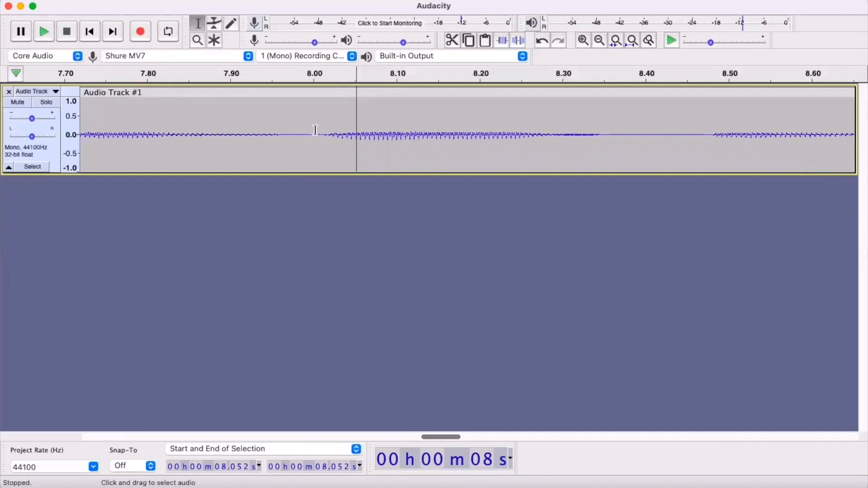
drag(316, 130, 616, 136)
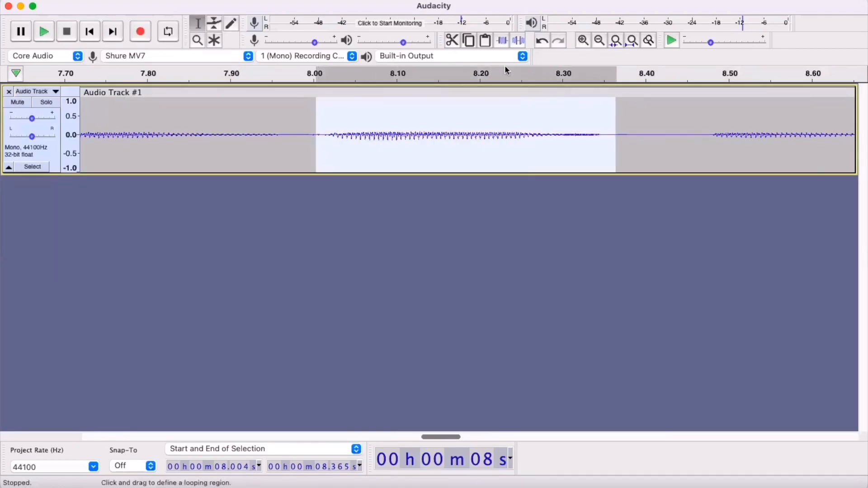
click(452, 45)
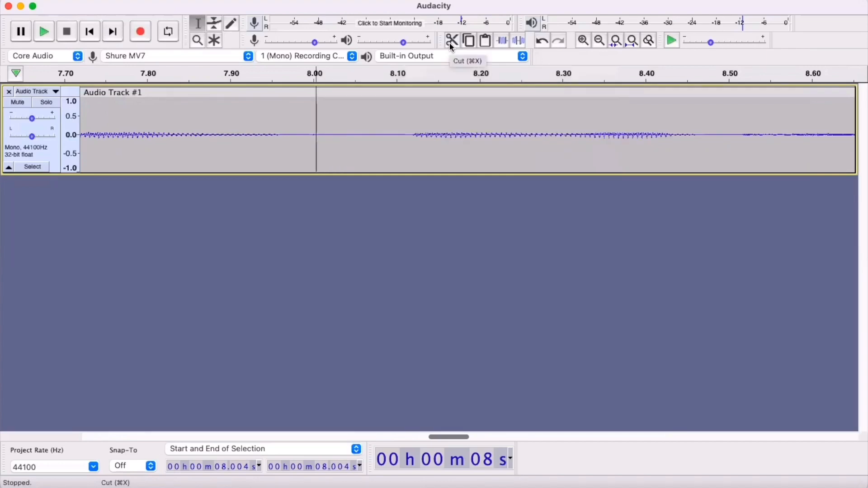
Step: Zoom out the timeline to view the whole edited track
click(597, 42)
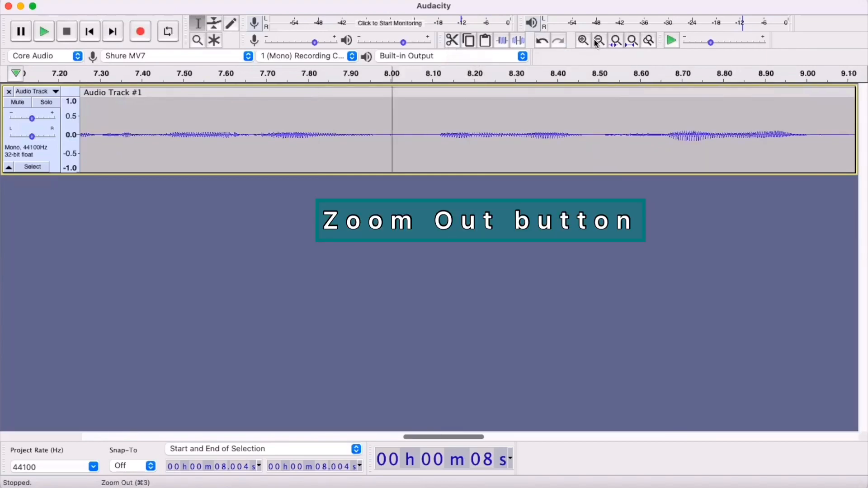
click(598, 41)
click(598, 41)
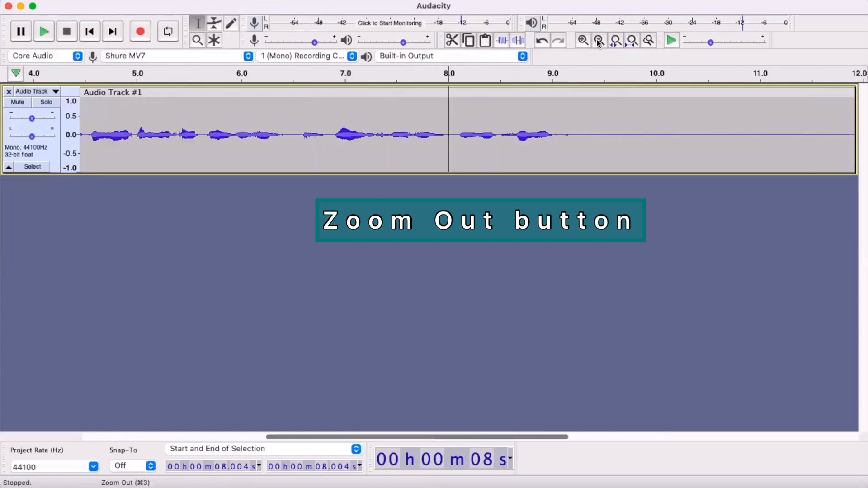
click(598, 41)
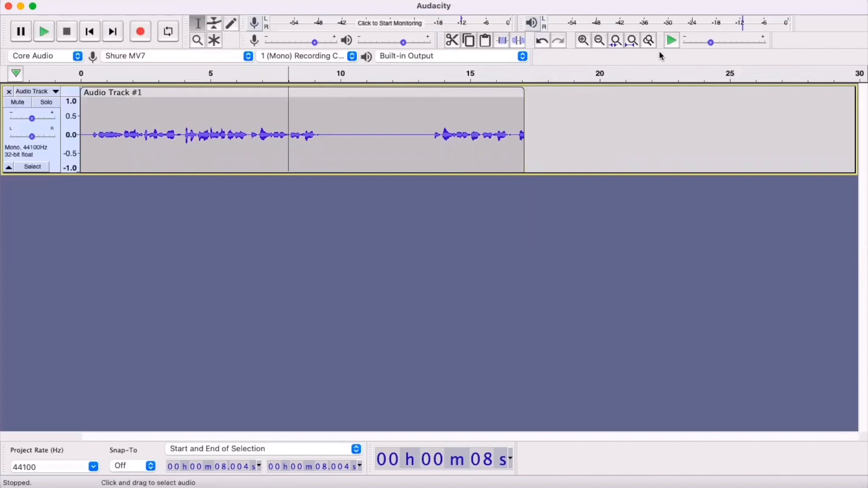
Step: Try a playback speed of 1.11x
mouse_move(712, 42)
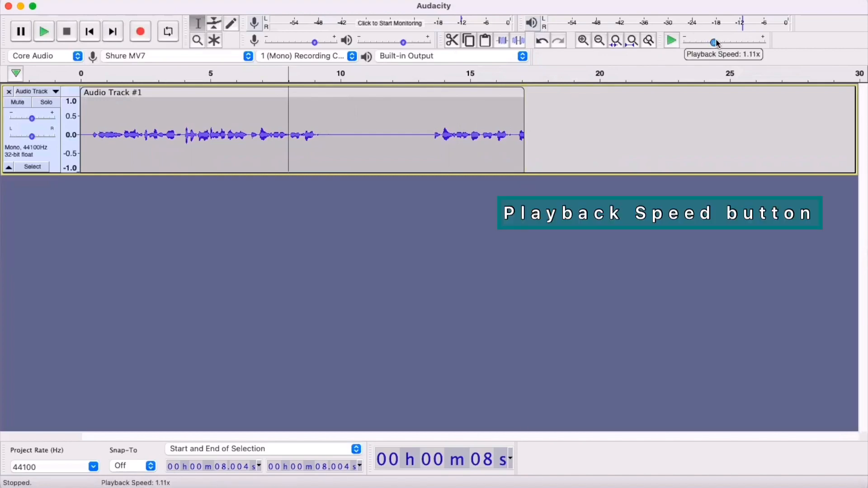
drag(713, 43, 715, 43)
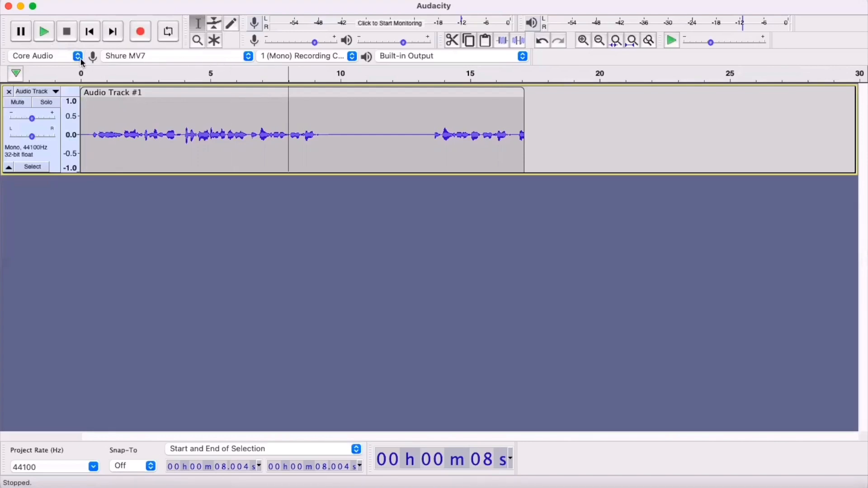
Step: Examine the available recording devices, recording channels and playback devices, keeping the current choices
click(248, 56)
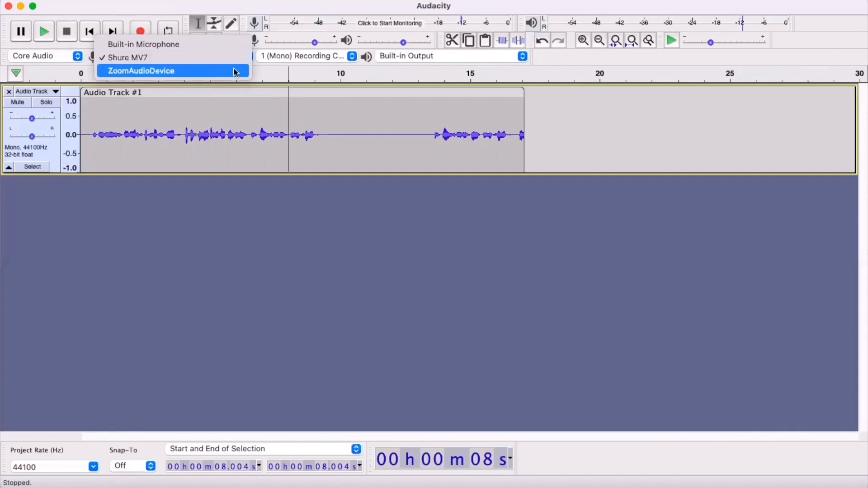
click(268, 69)
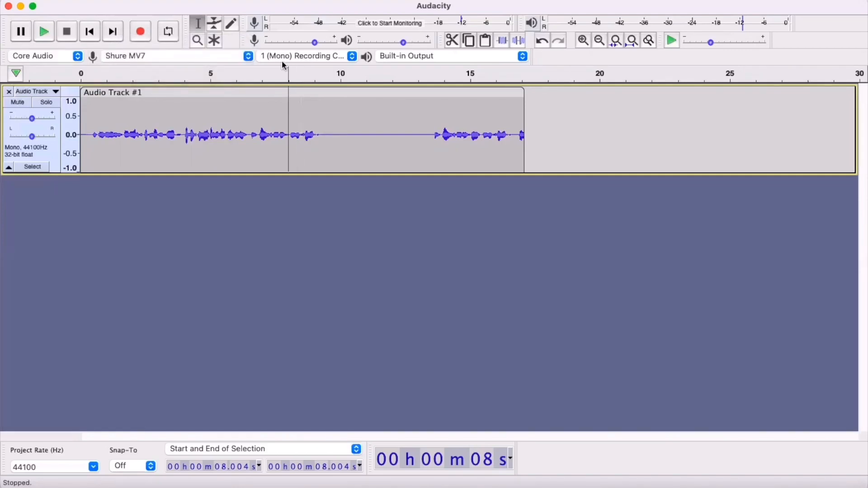
click(352, 58)
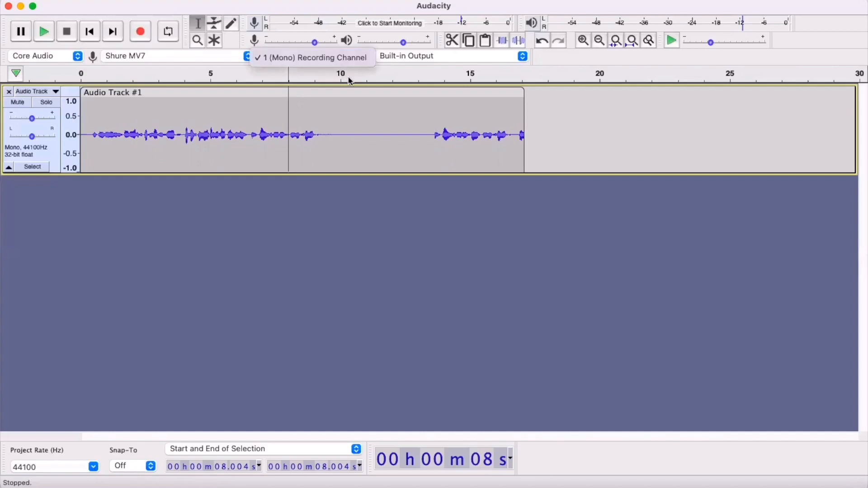
click(280, 75)
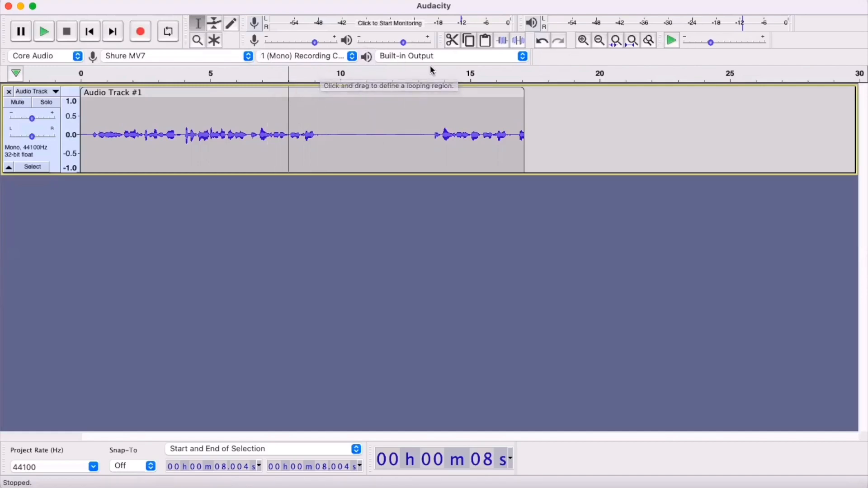
click(523, 58)
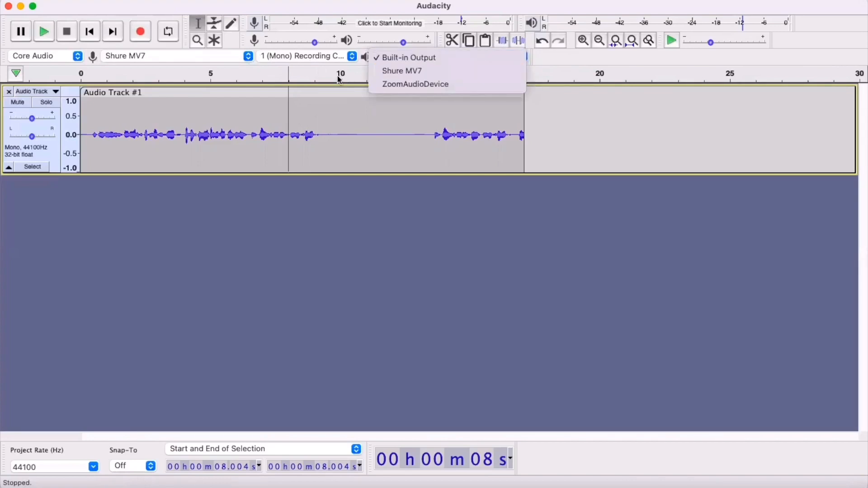
click(136, 136)
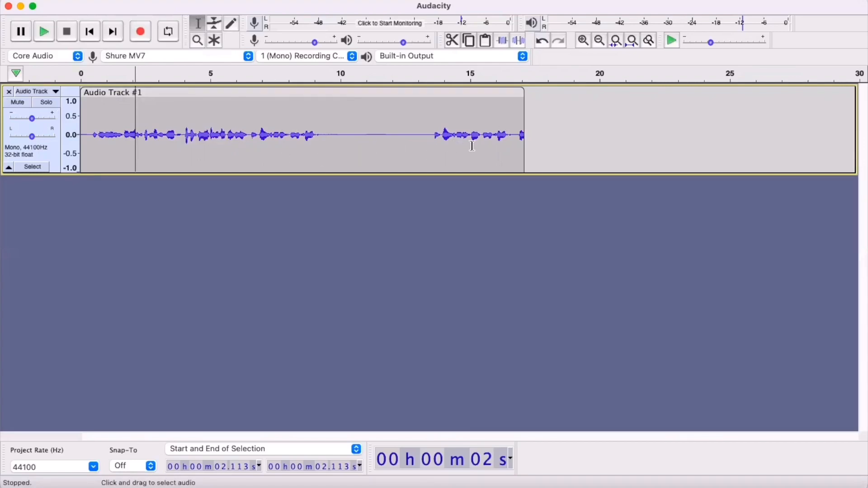
click(395, 126)
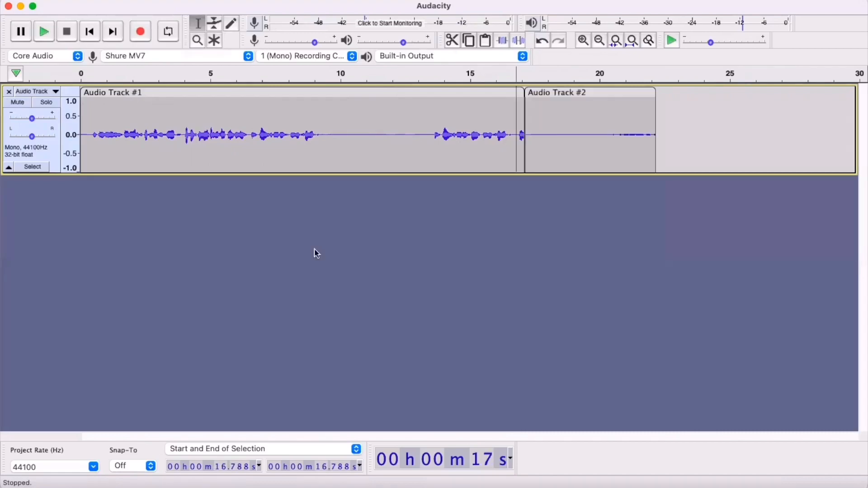
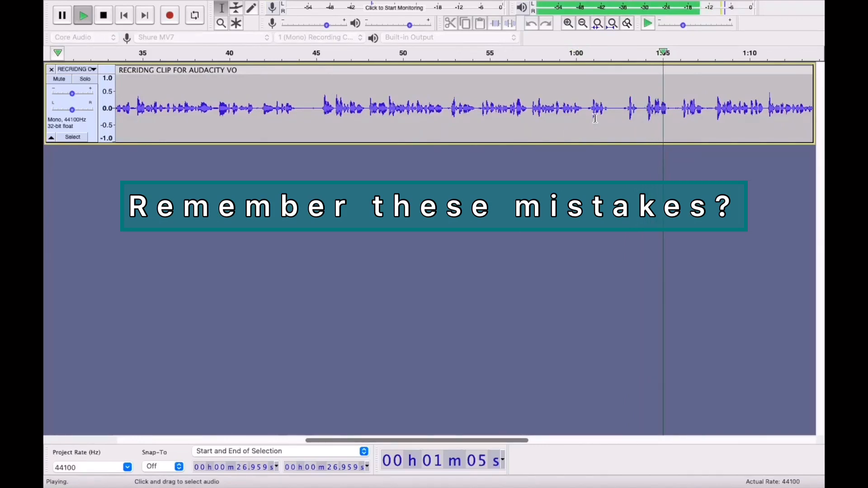
Step: Stop playback and listen again from 52.737 s in a closer view to locate the spoken mistakes
key(space)
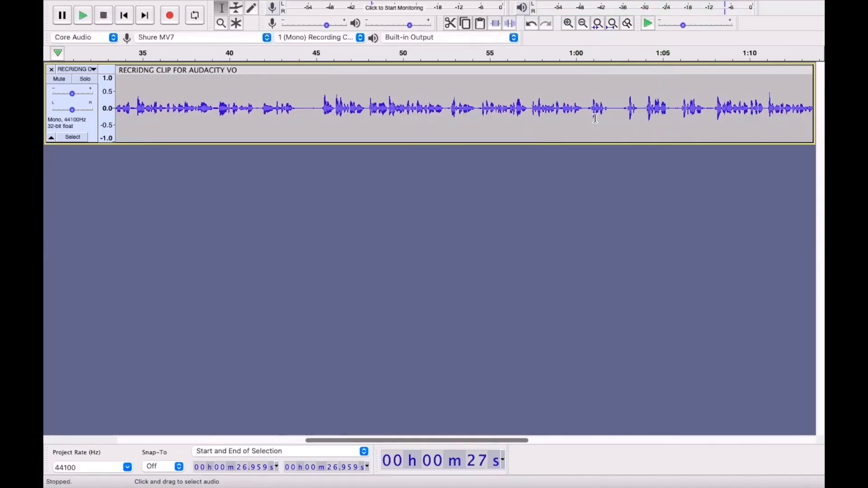
click(568, 27)
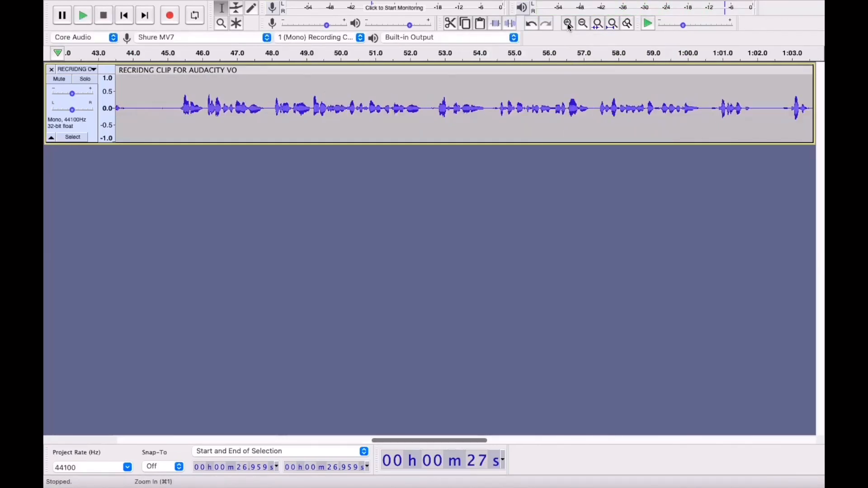
click(569, 25)
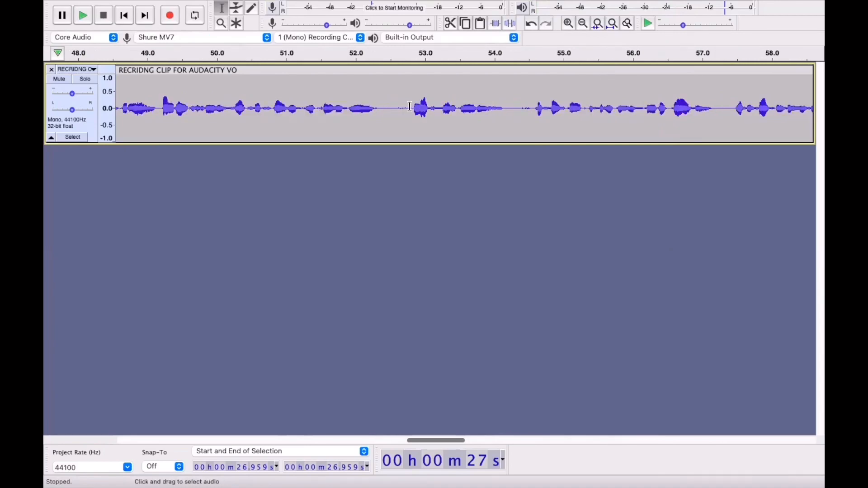
click(407, 108)
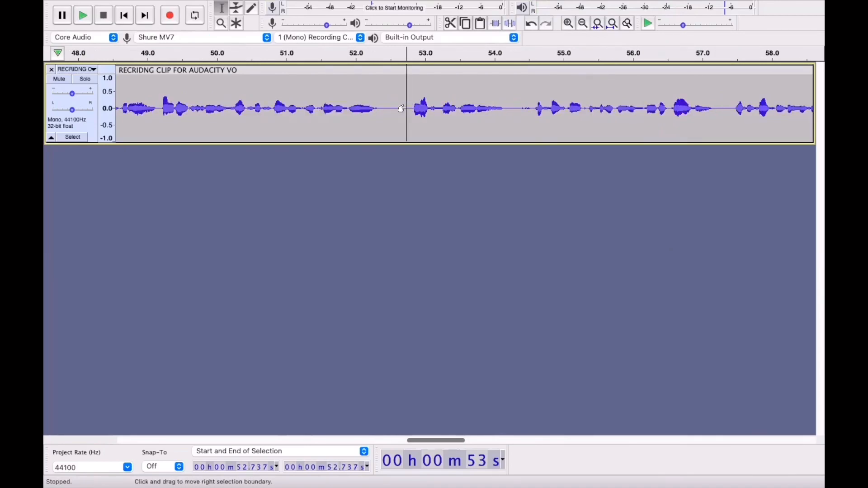
key(space)
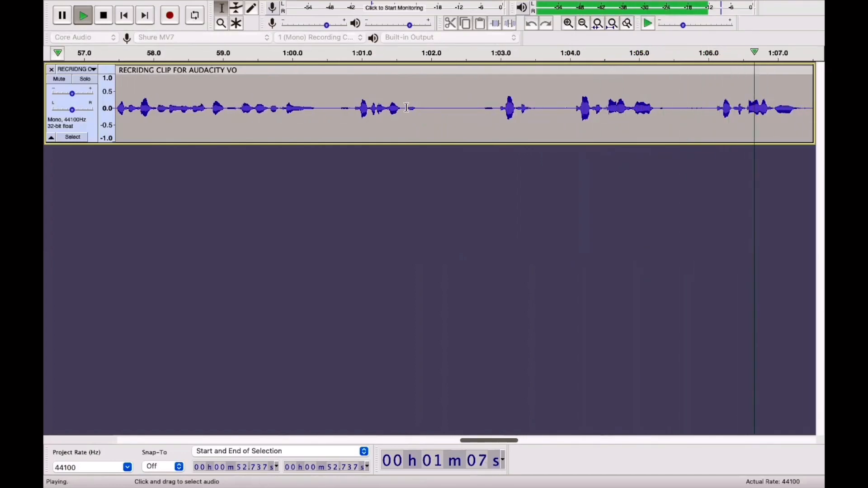
key(space)
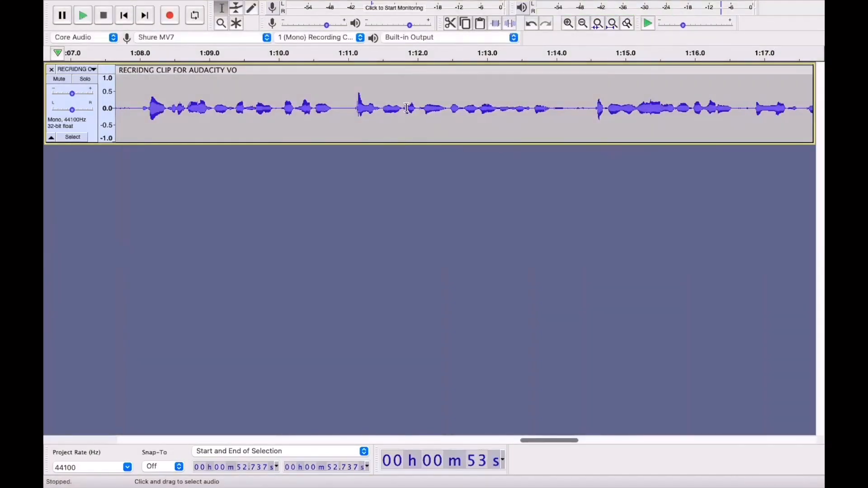
Step: Place the cursor at 1 min 7.897 s, just before the good retake, and play a short passage from there
scroll(407, 108, down, 3)
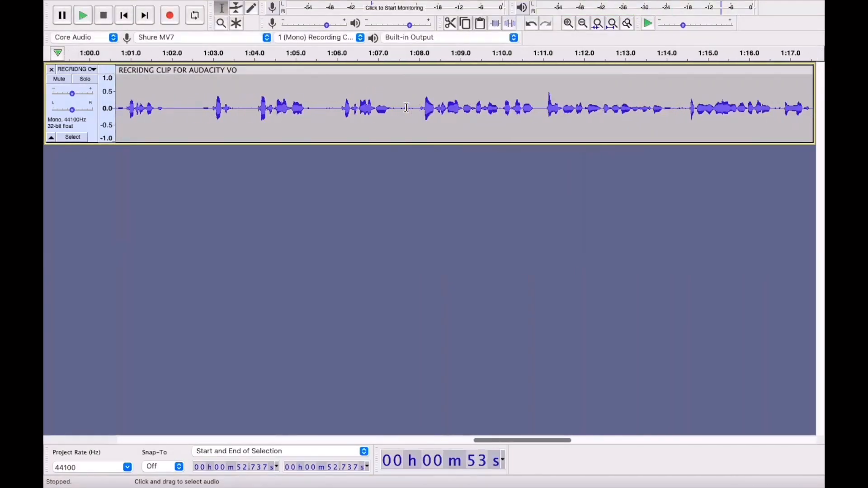
click(418, 108)
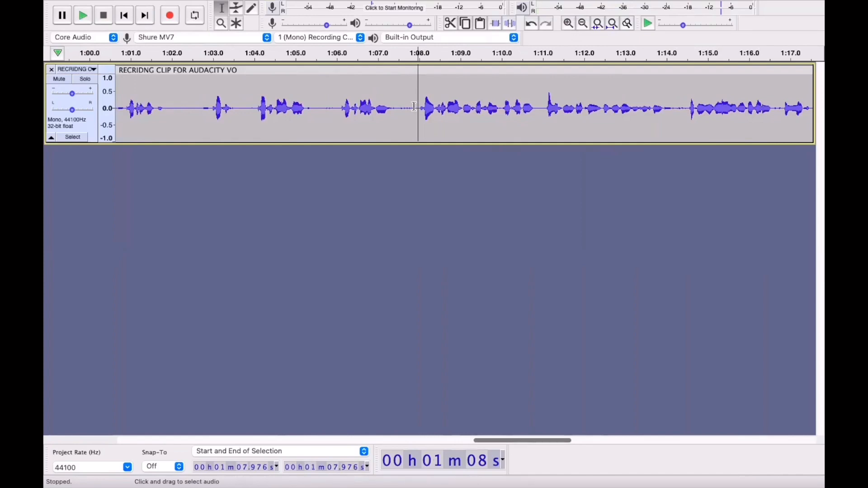
click(415, 107)
key(space)
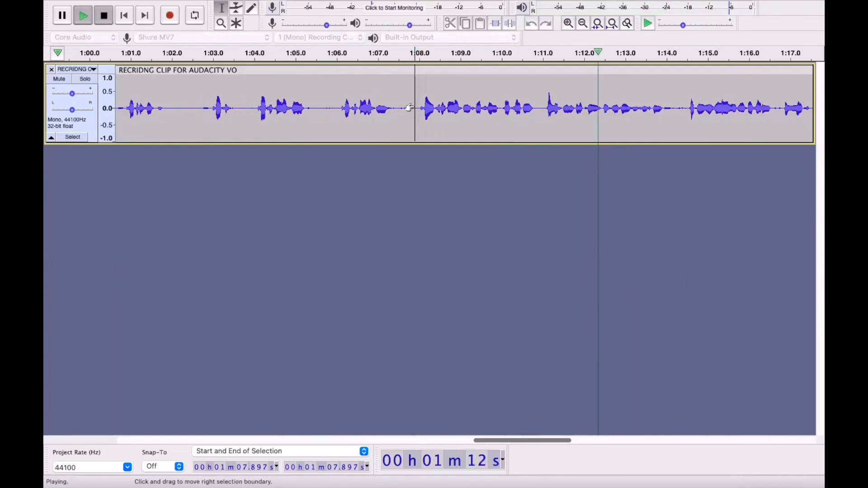
key(space)
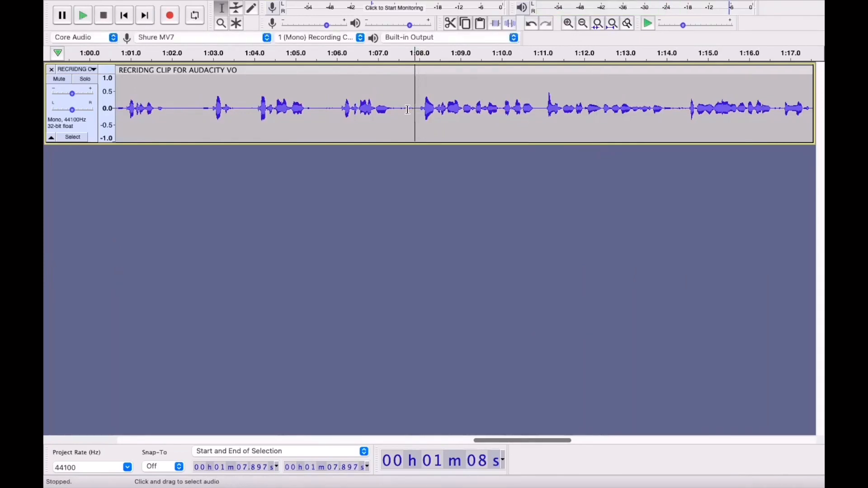
Step: Find the start of the mistakes by ear and cut the audio from 1 min 0.592 s to 1 min 7.897 s
scroll(412, 106, left, 3)
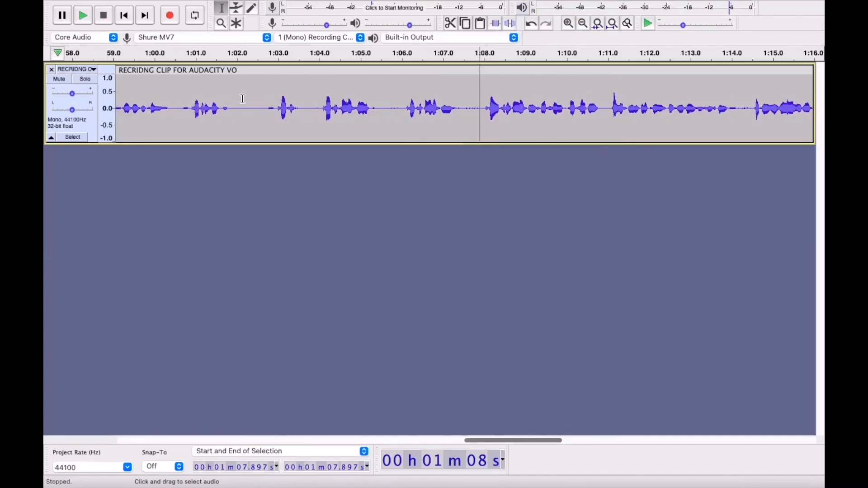
scroll(243, 99, left, 4)
click(280, 103)
key(space)
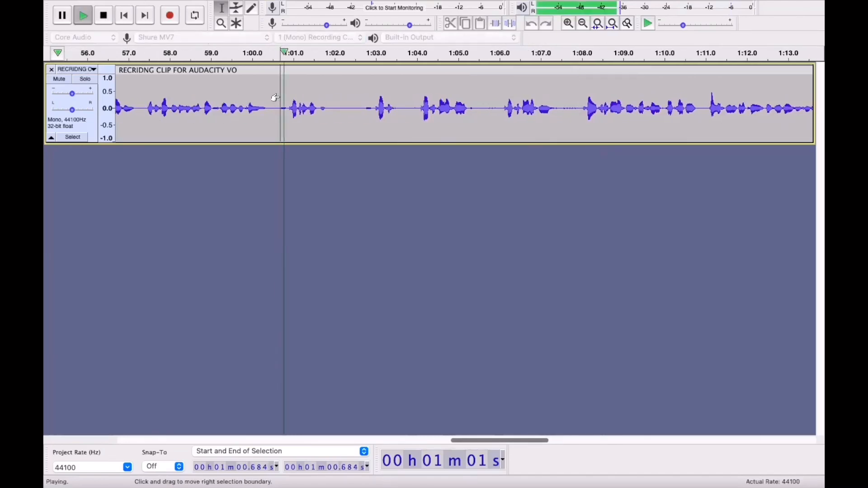
key(space)
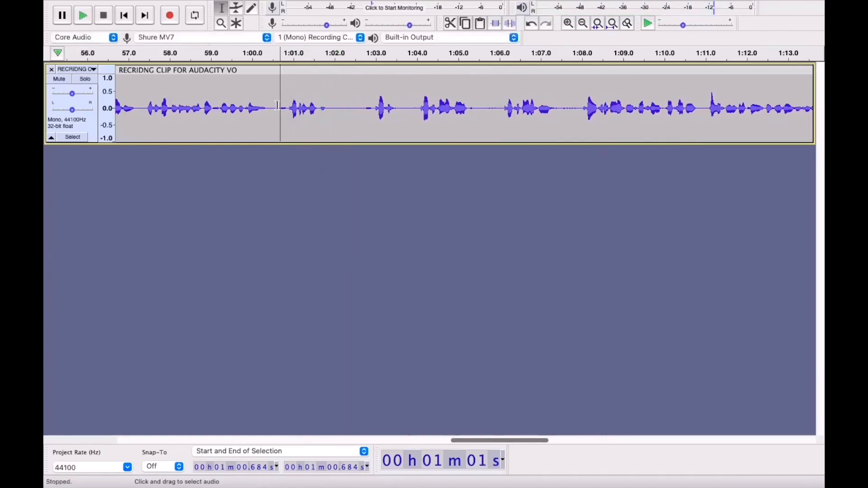
drag(276, 105, 578, 120)
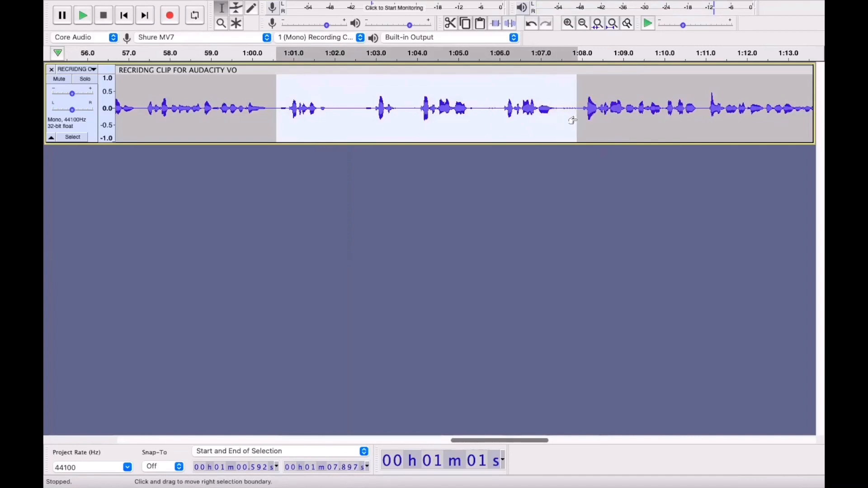
click(451, 26)
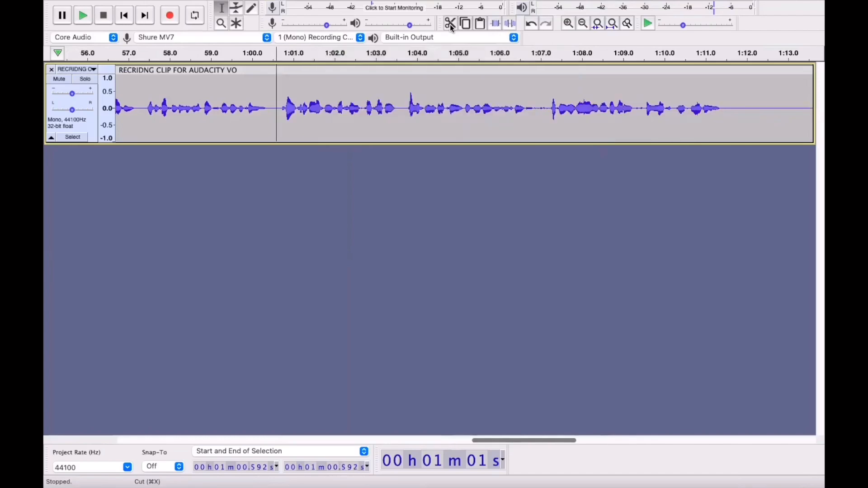
Step: Play the track from 57.328 s through the cut to check how the joined speech sounds
click(142, 107)
key(space)
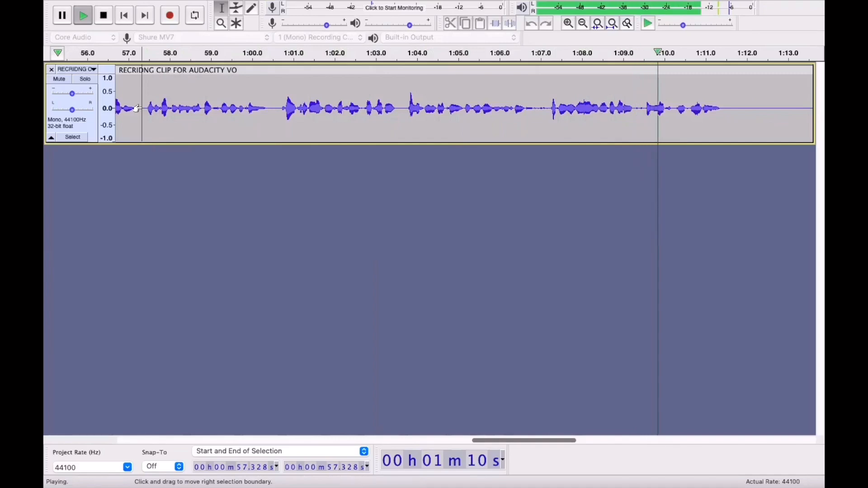
key(space)
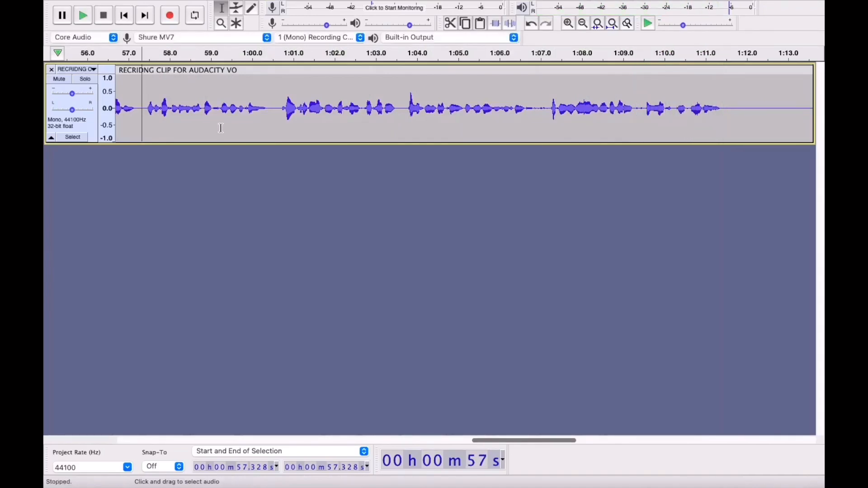
Step: Delete the long pause from 1 min 11.766 s to 1 min 14.516 s and play back the join
scroll(385, 134, right, 5)
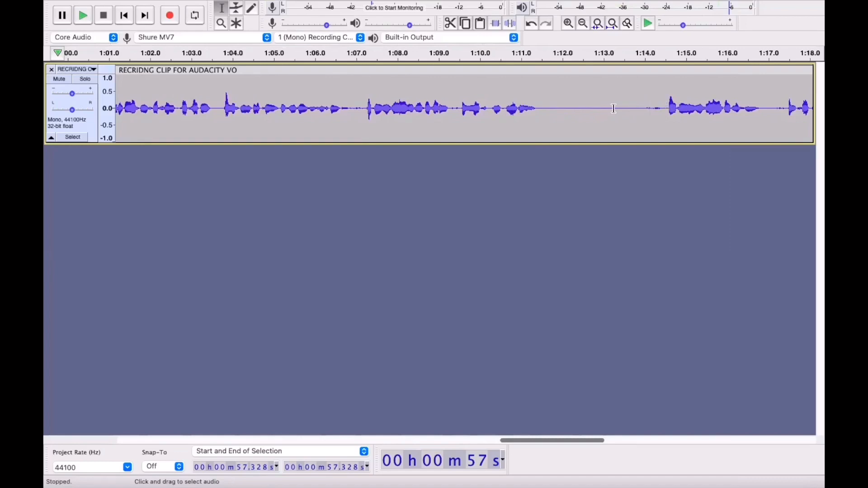
click(666, 106)
key(space)
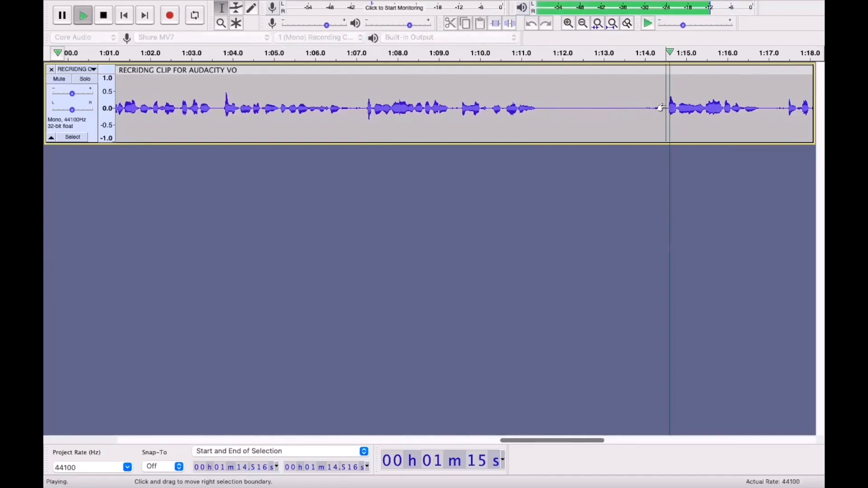
key(space)
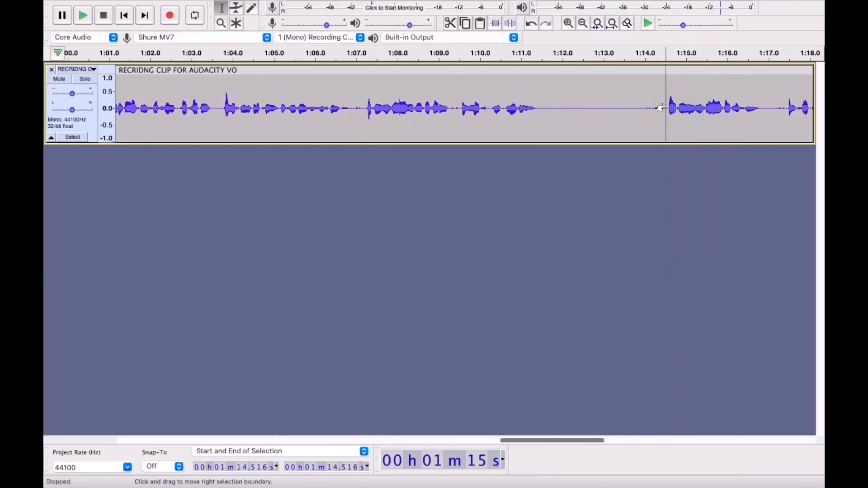
drag(661, 107, 552, 121)
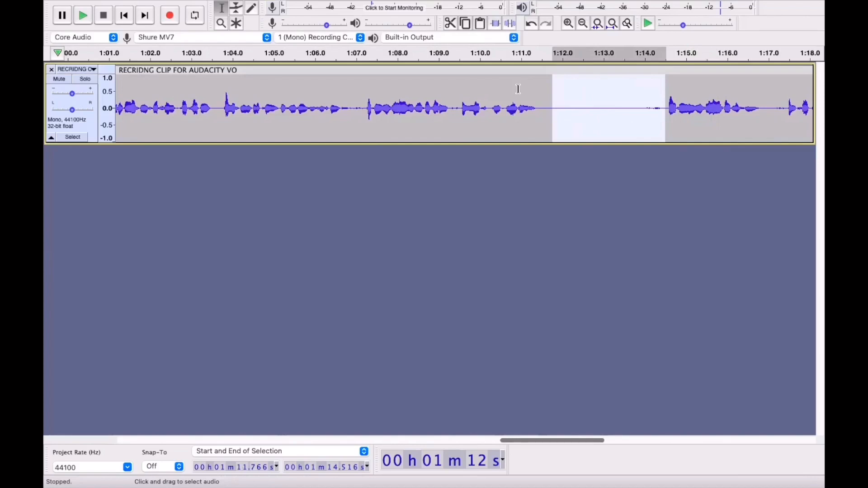
key(Delete)
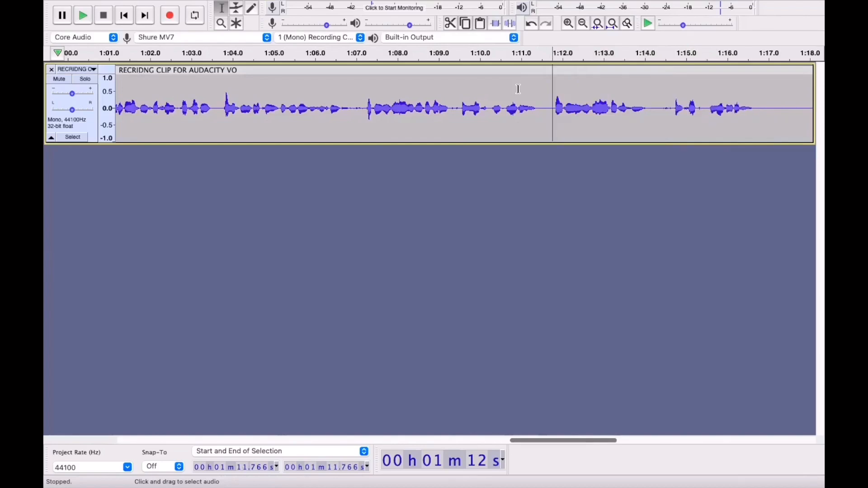
key(space)
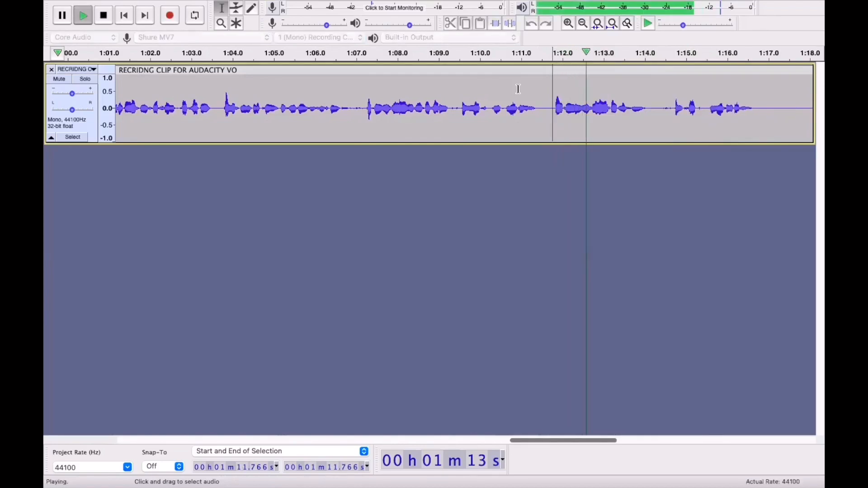
key(space)
Step: Cut the next silent pause, from 1 min 16.872 s to 1 min 18.557 s
scroll(657, 102, right, 3)
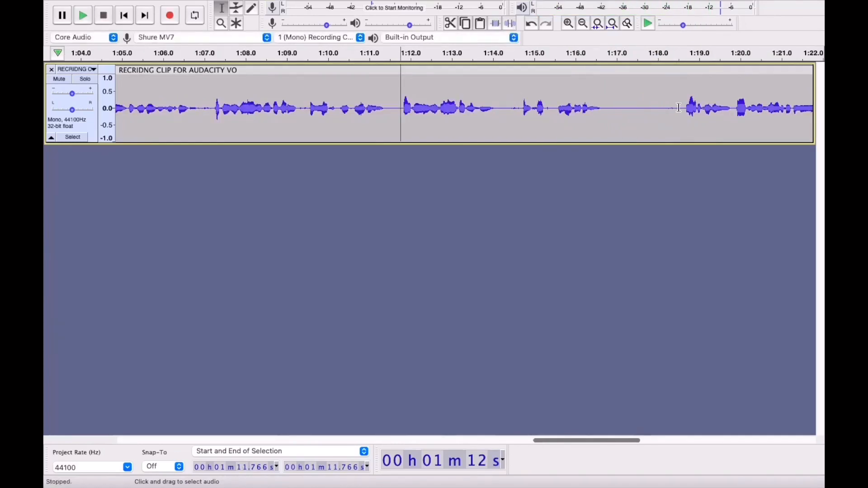
drag(679, 107, 611, 108)
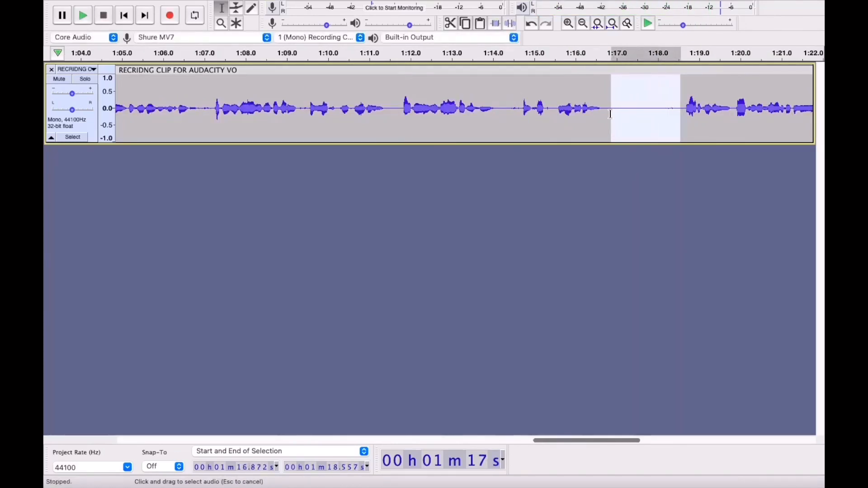
click(451, 23)
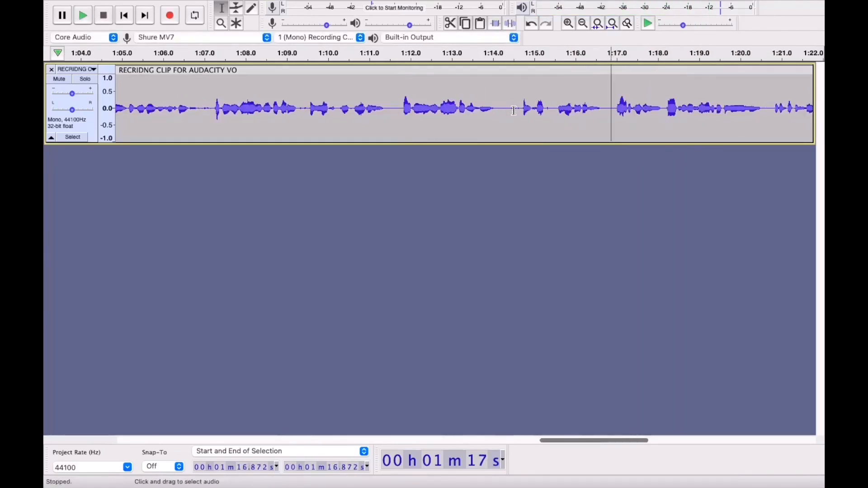
Step: Cut the short pause from 1 min 14.266 s to 1 min 14.701 s and play back the join
drag(522, 107, 505, 108)
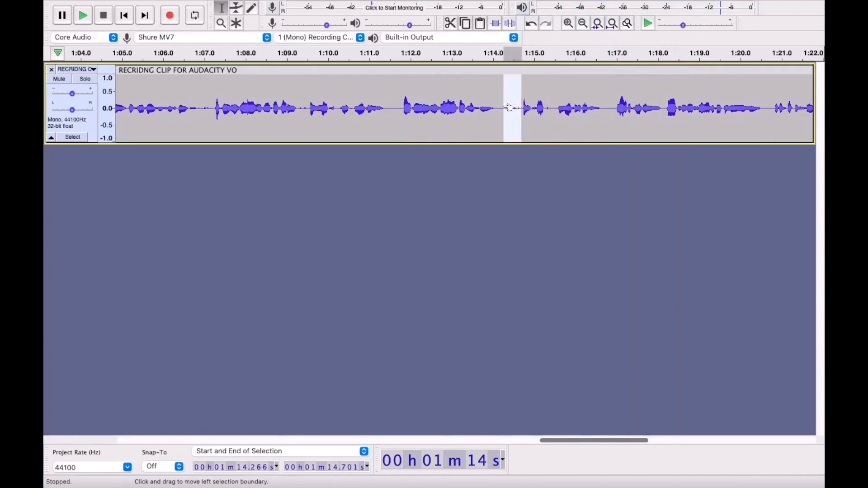
key(space)
click(453, 25)
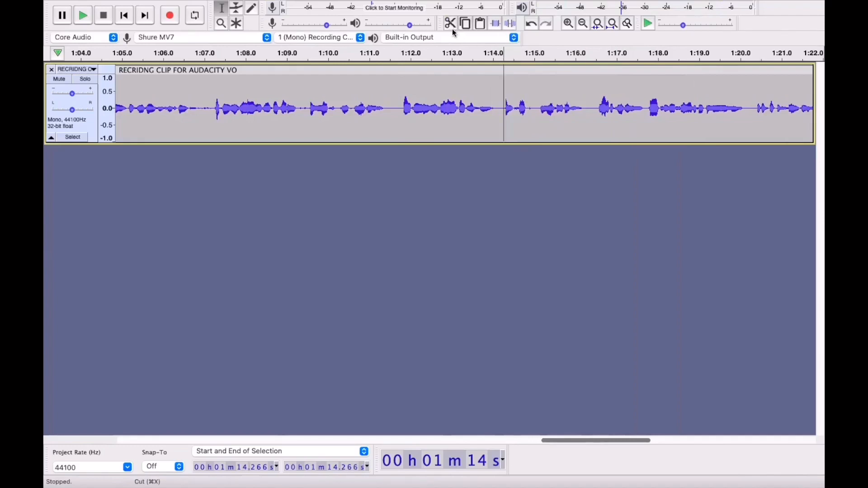
key(space)
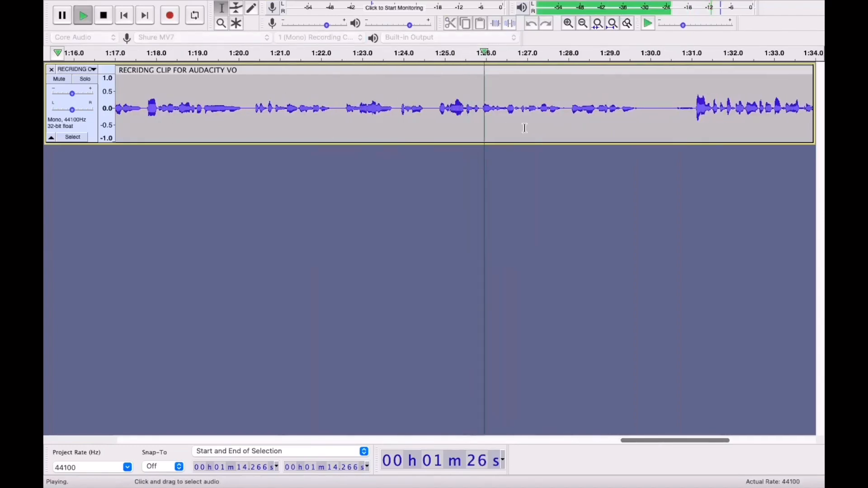
key(space)
Step: Listen from 1 min 22.505 s to locate the unwanted sound and cut the audio from 1 min 23.887 s to 1 min 24.677 s
click(341, 107)
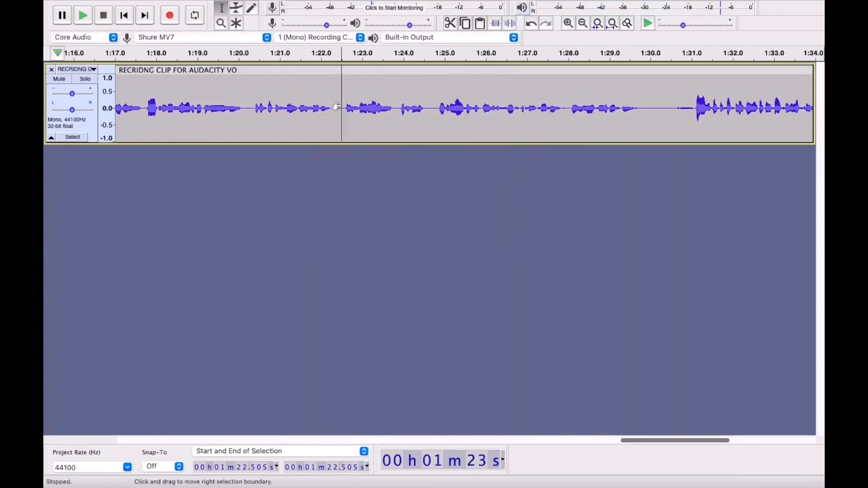
key(space)
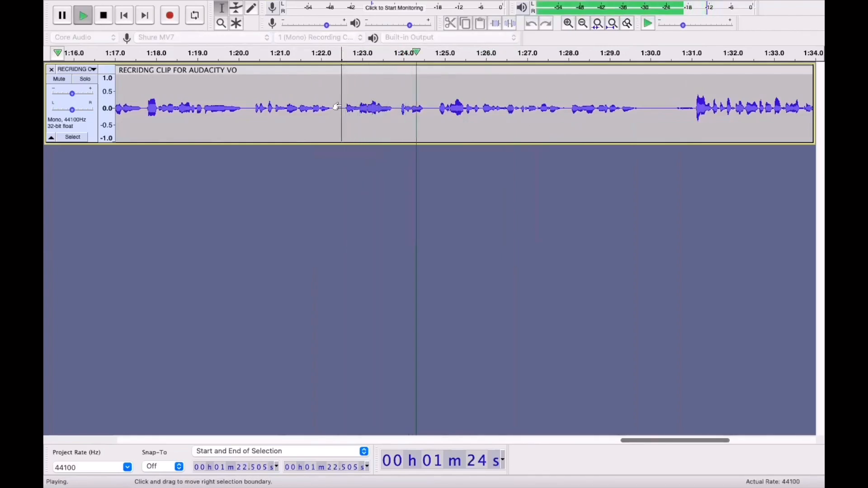
key(space)
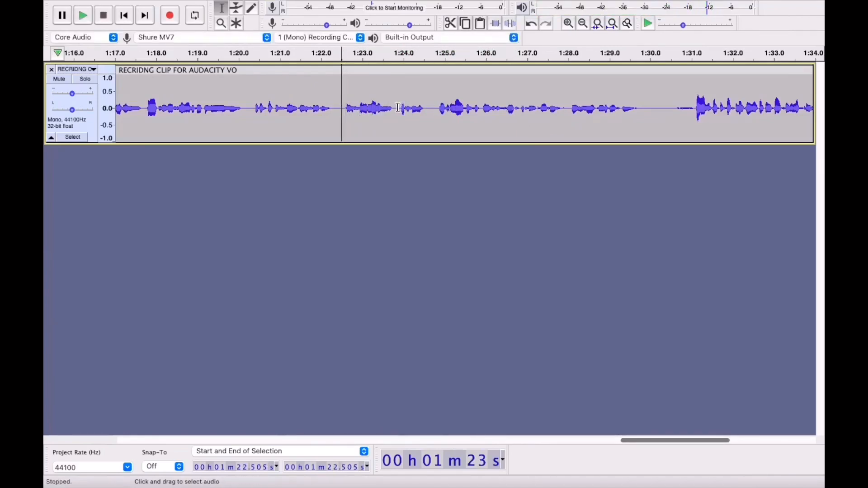
drag(399, 108, 431, 117)
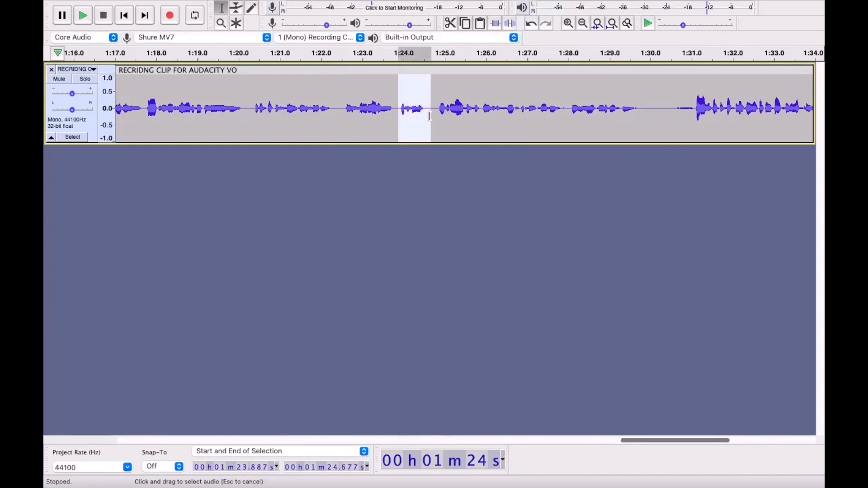
click(450, 23)
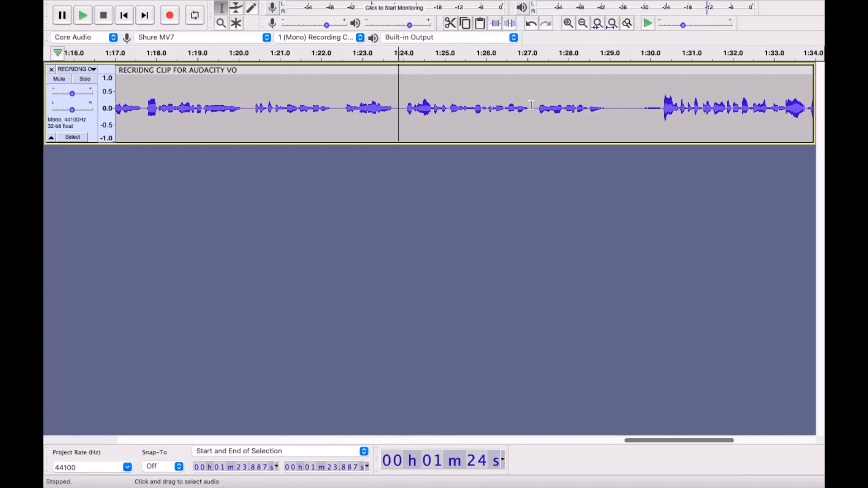
key(space)
Step: Delete the unwanted final take near the end of the track, from 1 min 29.615 s to 1 min 39.632 s
click(640, 110)
key(super+3)
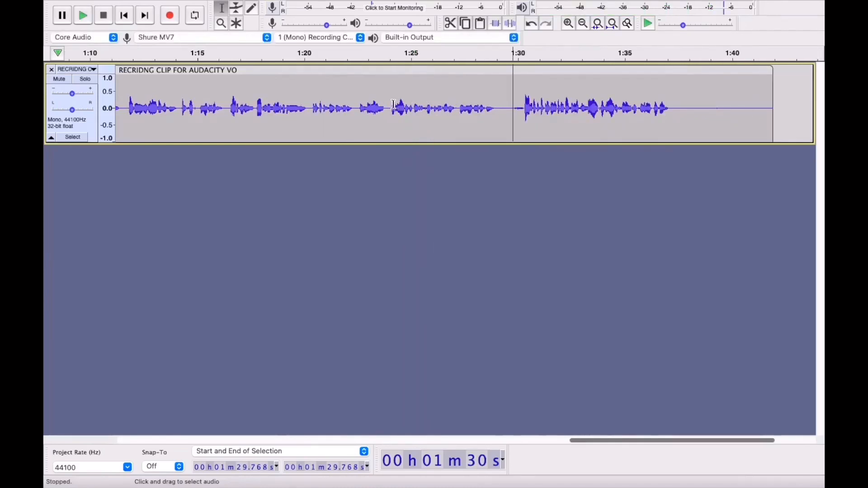
scroll(394, 105, left, 1)
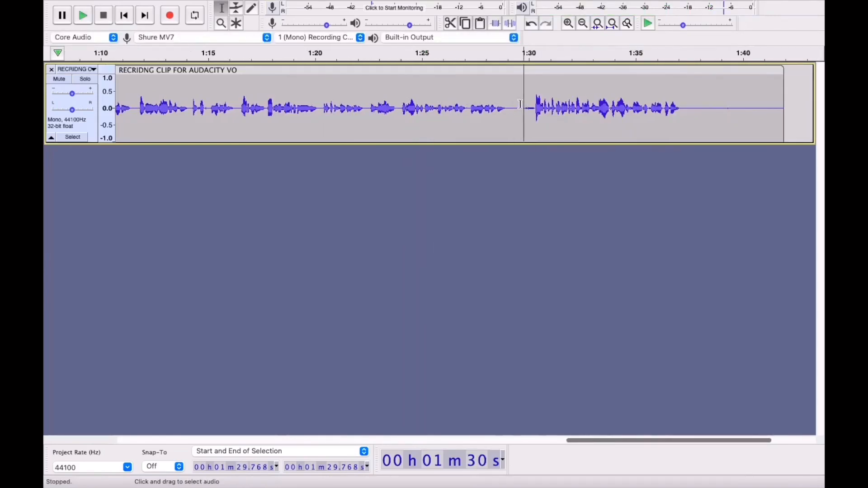
drag(520, 105, 730, 115)
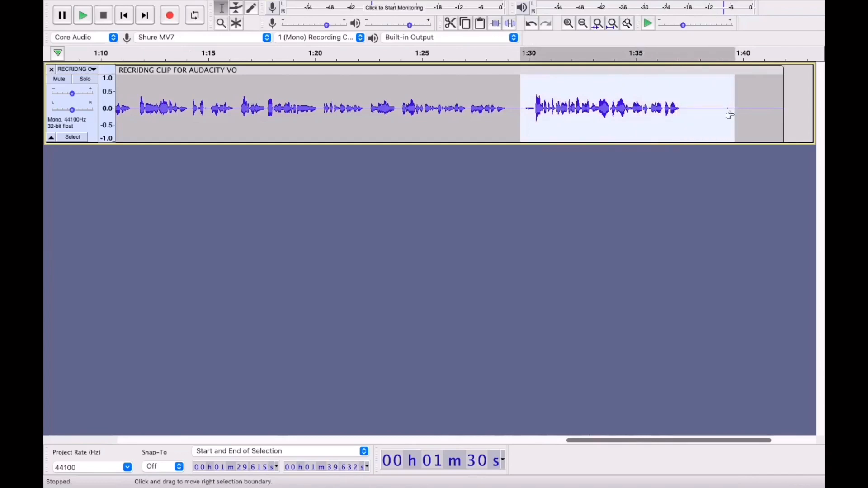
key(Delete)
Step: Go back through the waveform and play from 1 min 6.347 s to check the faint noise between the phrases
scroll(369, 95, left, 10)
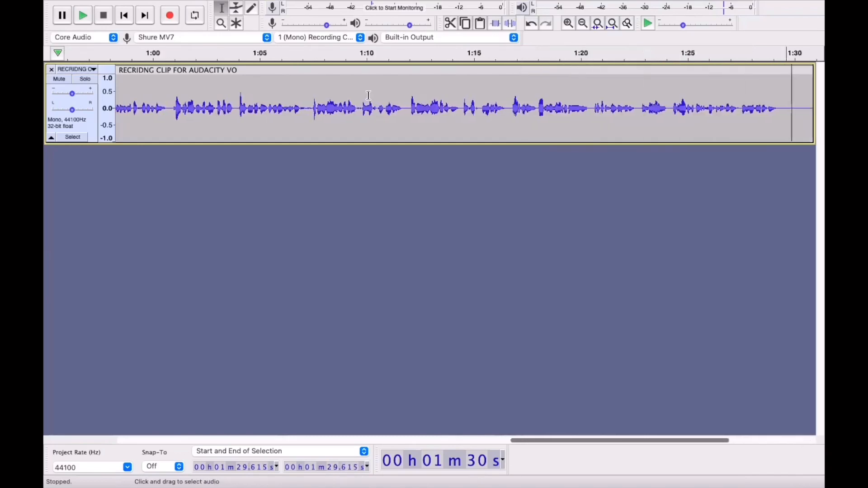
scroll(369, 95, left, 1)
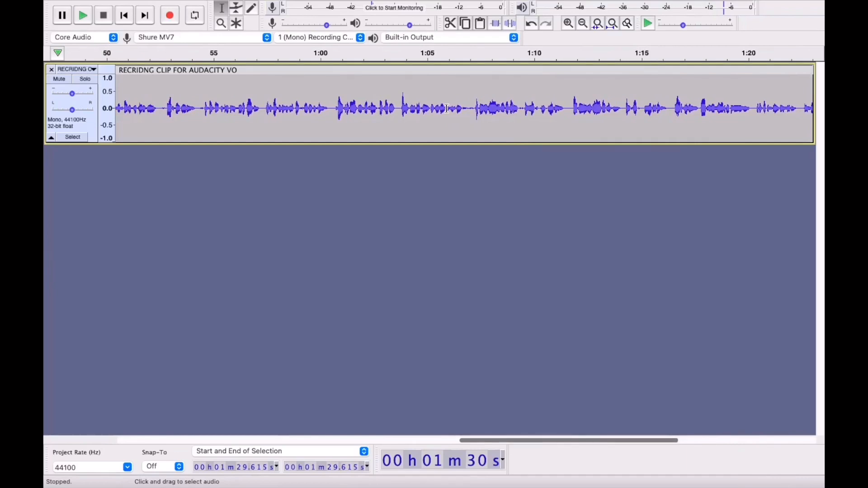
scroll(450, 110, up, 1)
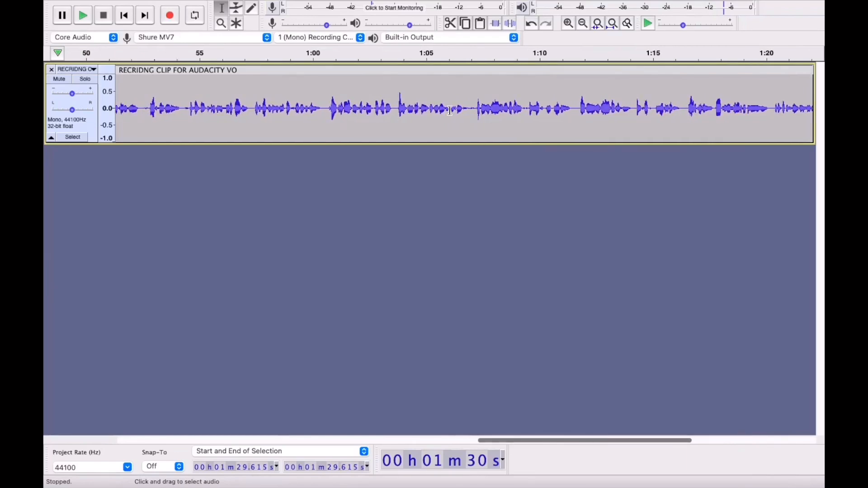
scroll(456, 110, up, 2)
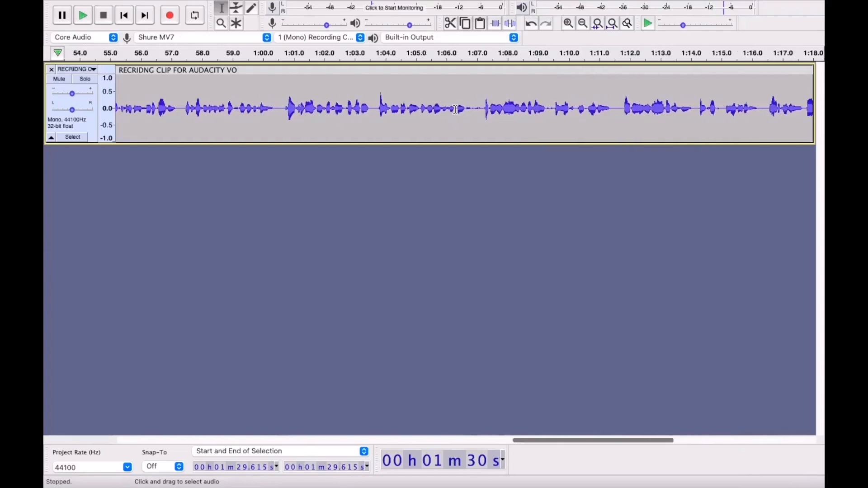
scroll(457, 111, up, 2)
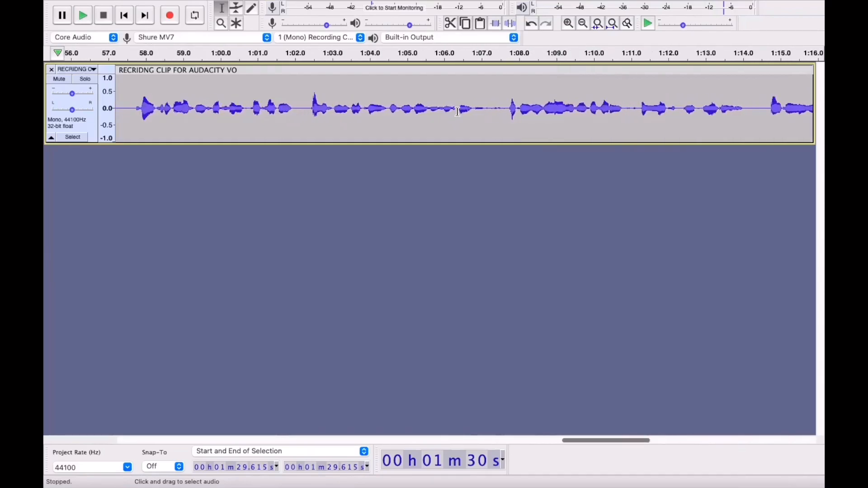
click(457, 109)
key(space)
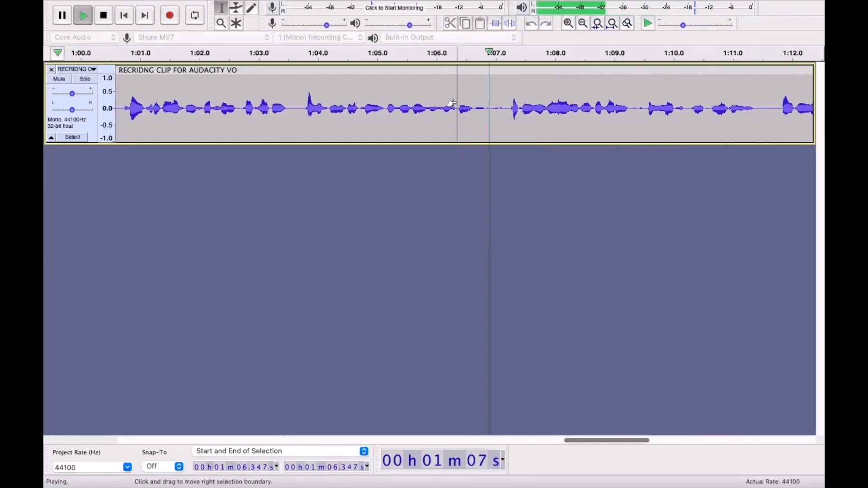
key(space)
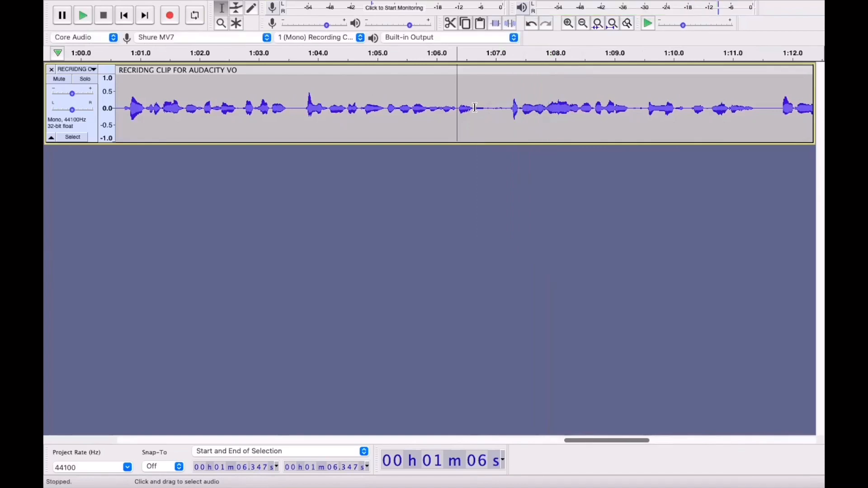
Step: Listen closely to the pause from 1 min 6.823 s to 1 min 7.217 s and silence that stretch
drag(486, 107, 508, 108)
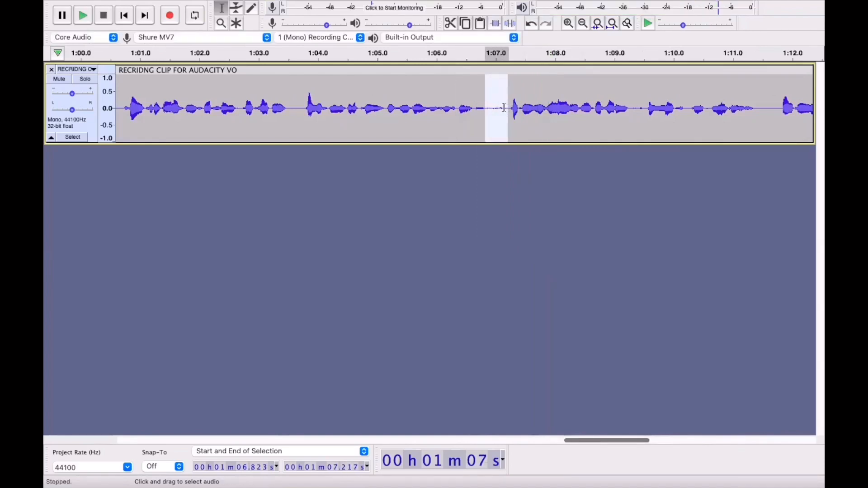
click(569, 23)
click(569, 23)
click(569, 23)
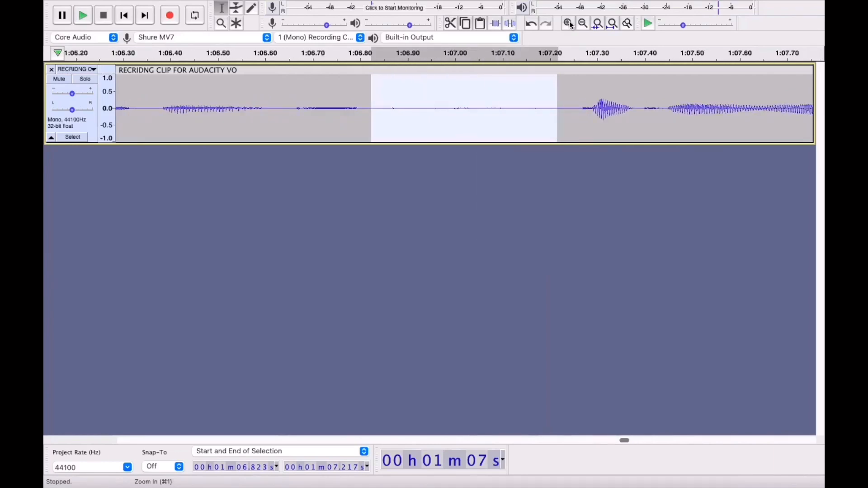
key(space)
click(569, 23)
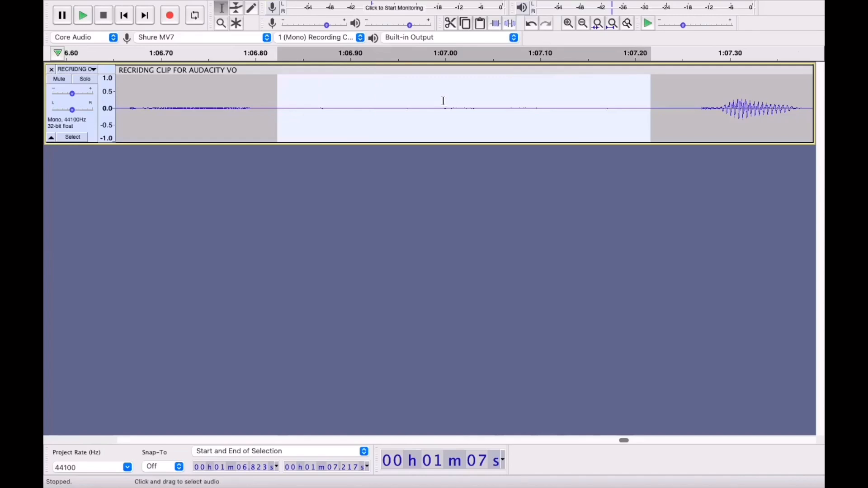
key(space)
Step: Shorten the brief pause around 1 min 3.6 s and play the passage from 1 min 0.599 s
scroll(345, 121, down, 3)
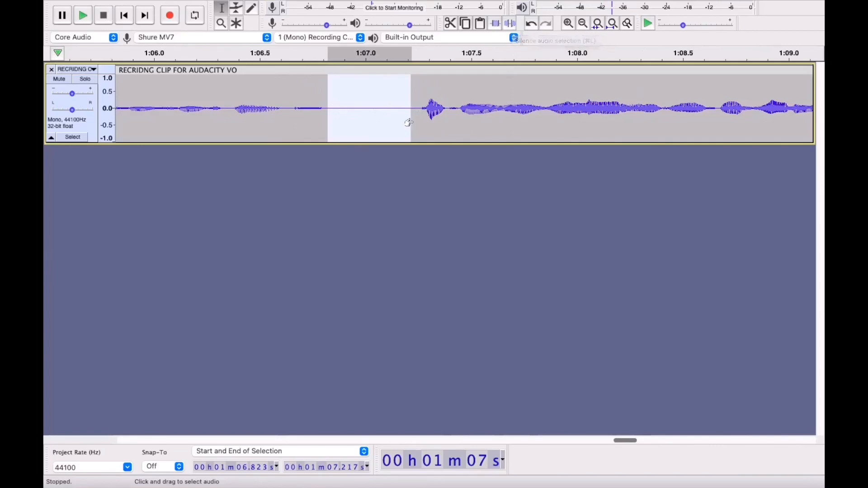
scroll(409, 118, down, 1)
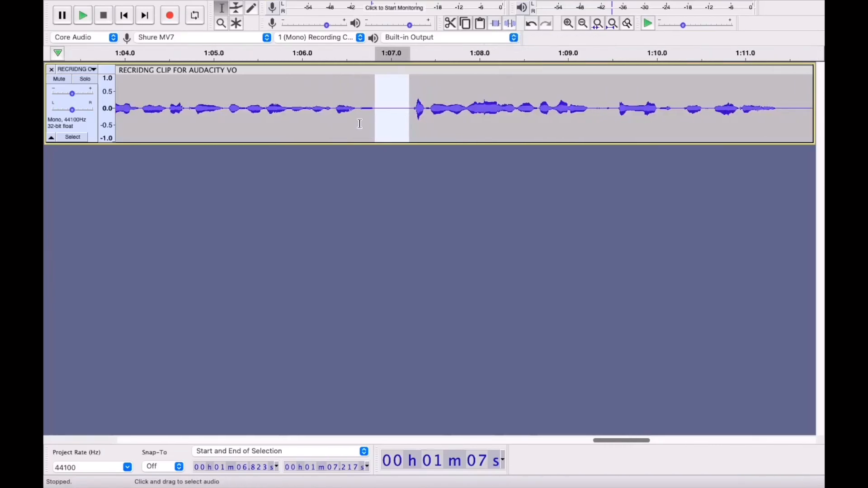
click(316, 115)
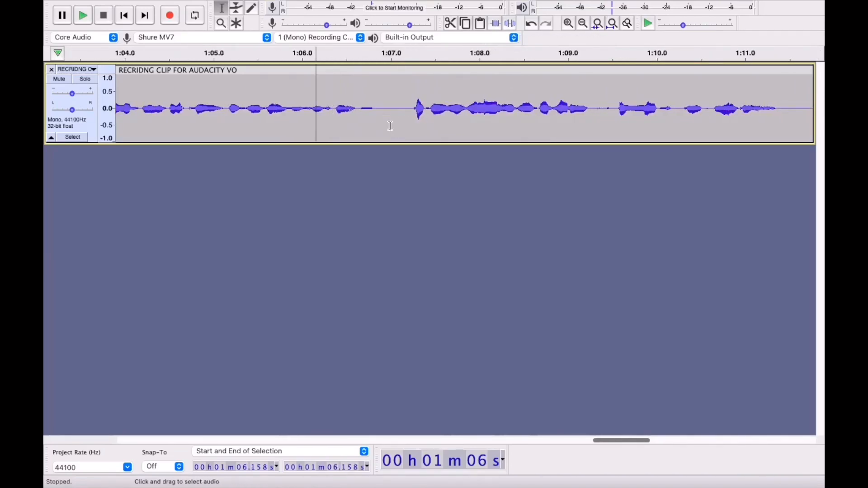
scroll(335, 118, up, 2)
click(335, 116)
scroll(336, 119, down, 2)
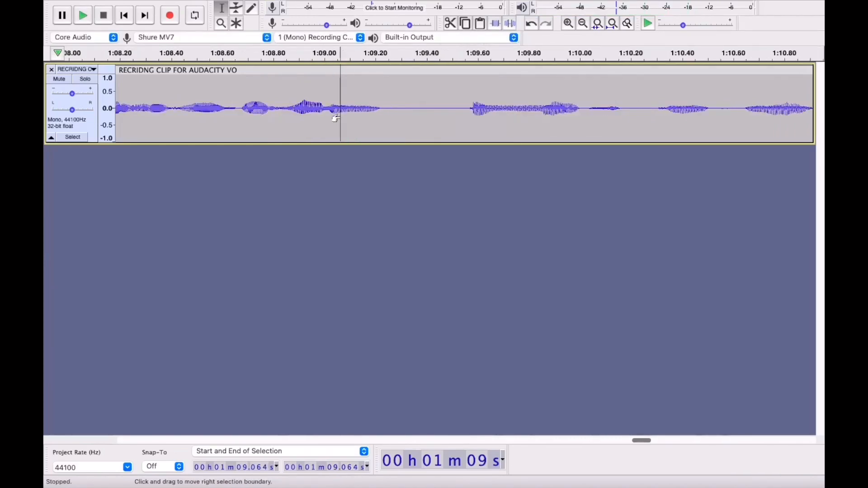
scroll(337, 120, down, 3)
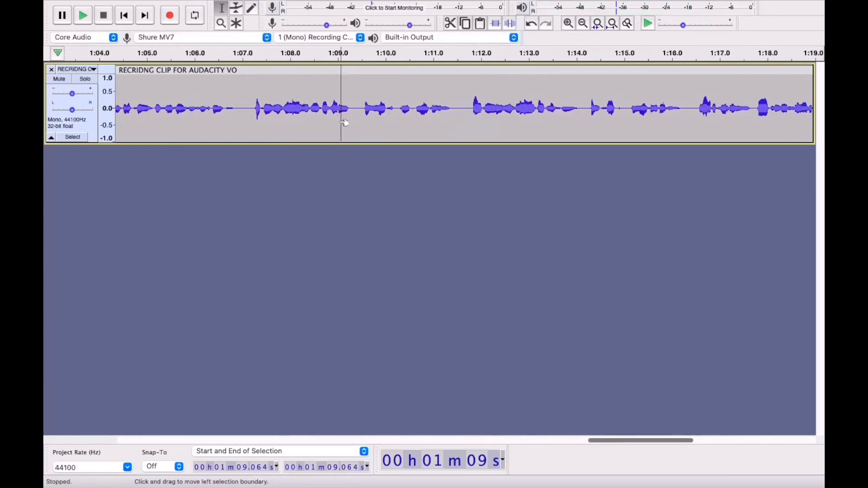
scroll(339, 119, down, 1)
click(249, 103)
key(space)
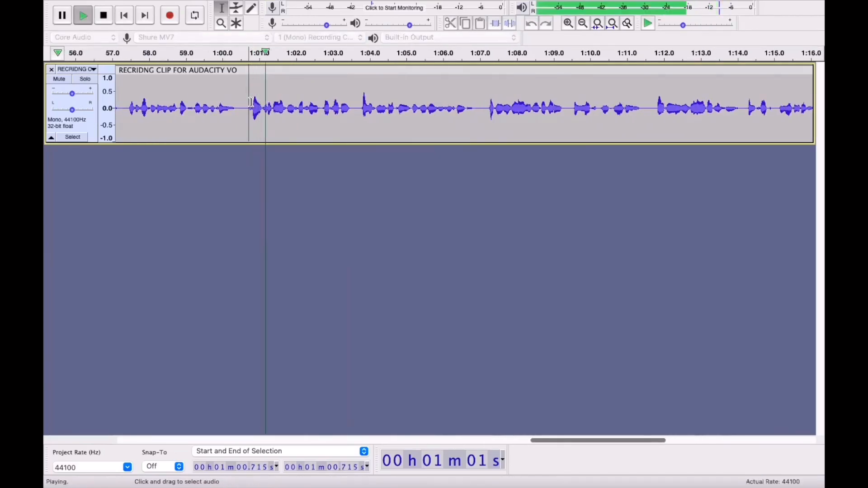
click(247, 105)
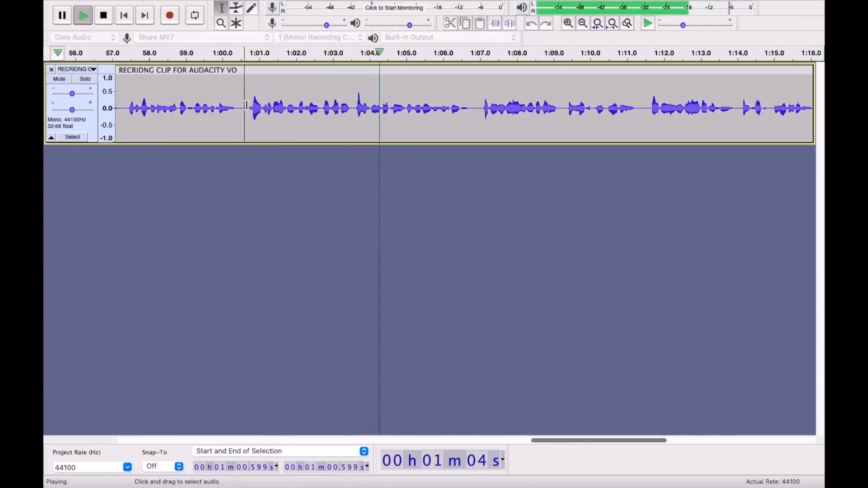
key(space)
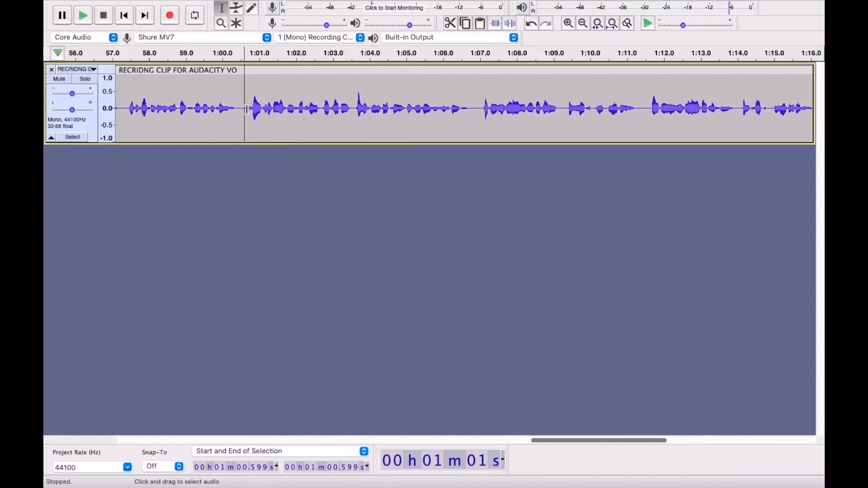
Step: Select and play the phrase starting at 1 min 0.688 s, and extend the selection's end to 1 min 4.998 s
click(248, 110)
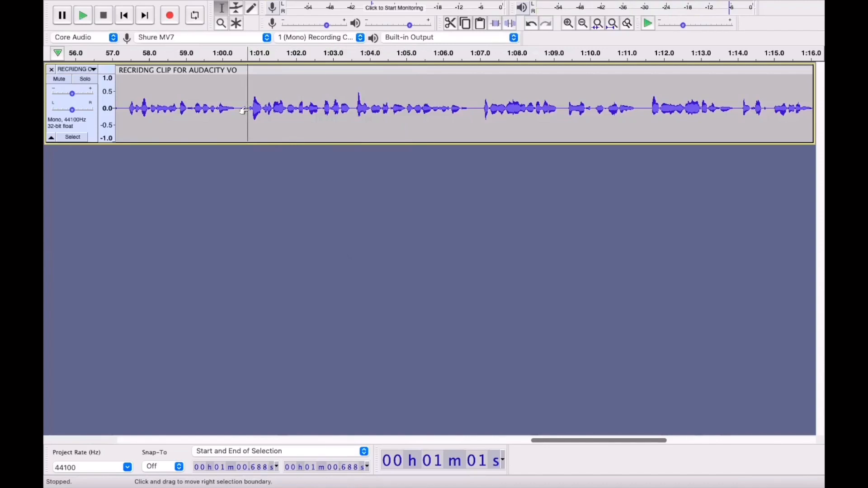
drag(244, 110, 401, 121)
click(569, 23)
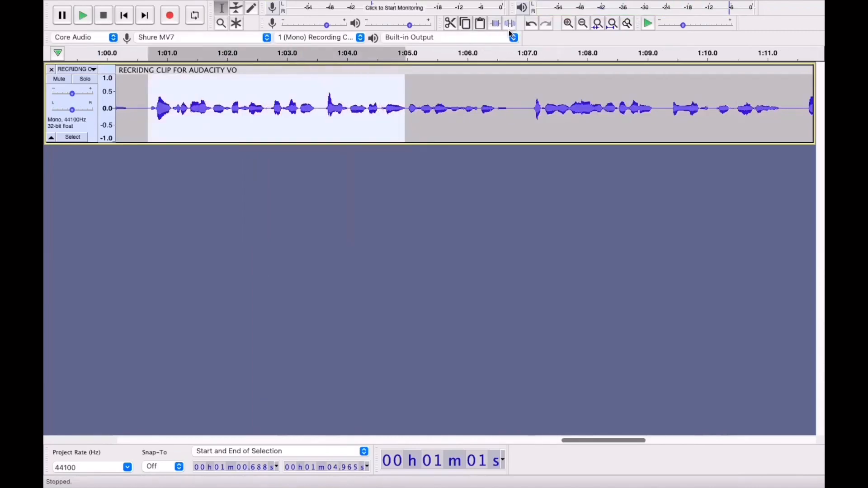
click(569, 24)
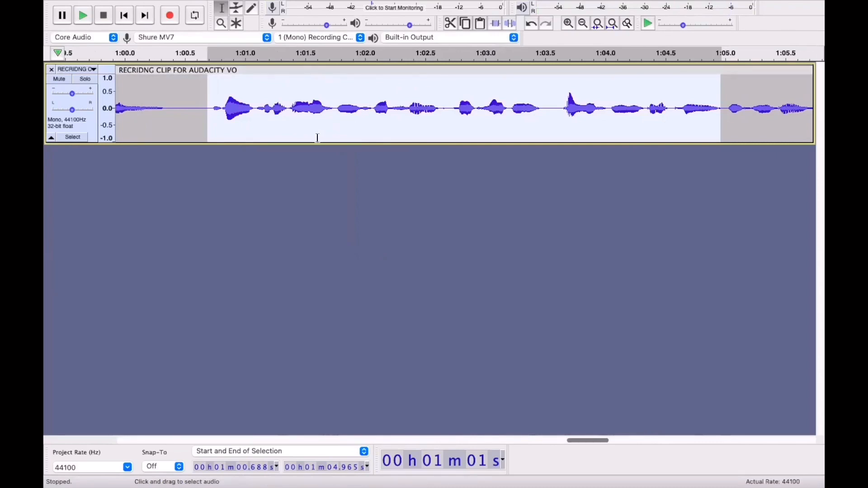
key(space)
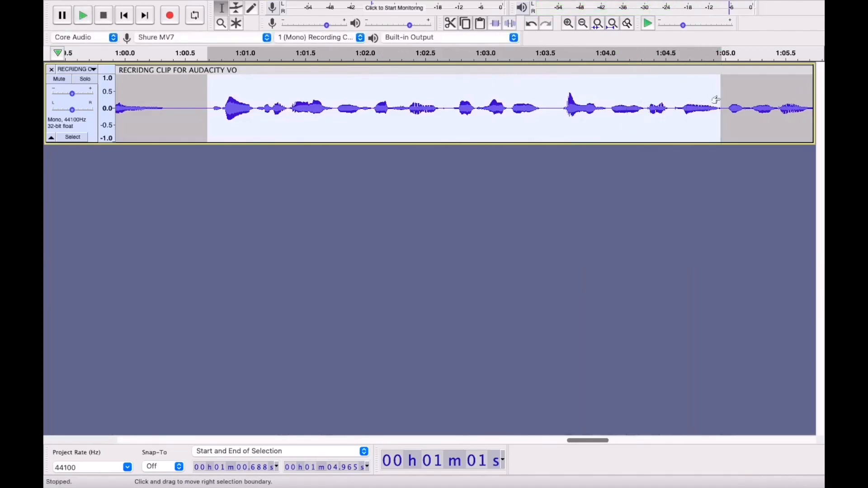
drag(721, 99, 722, 98)
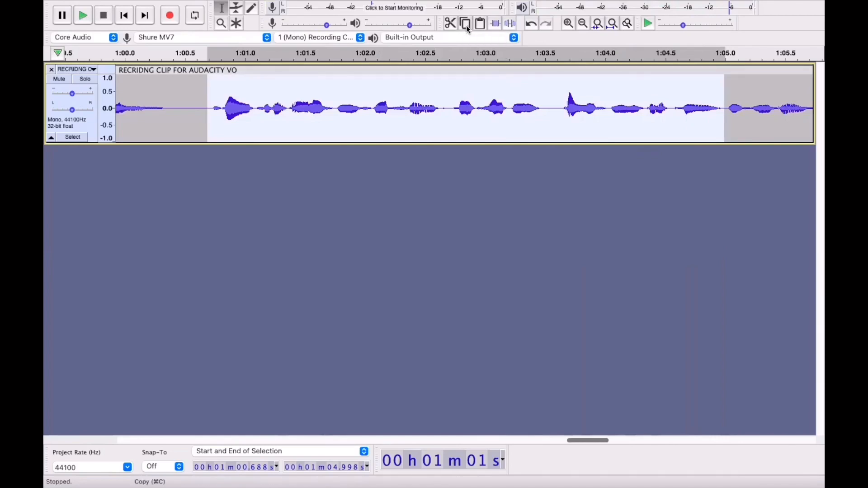
Step: Copy the selected phrase and paste it at 1 min 29.096 s, in the silence after the recording's last phrase
click(145, 16)
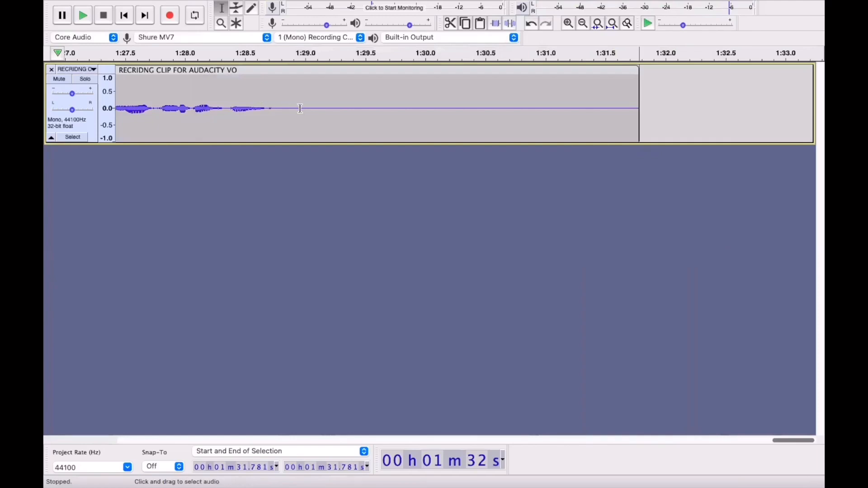
click(317, 108)
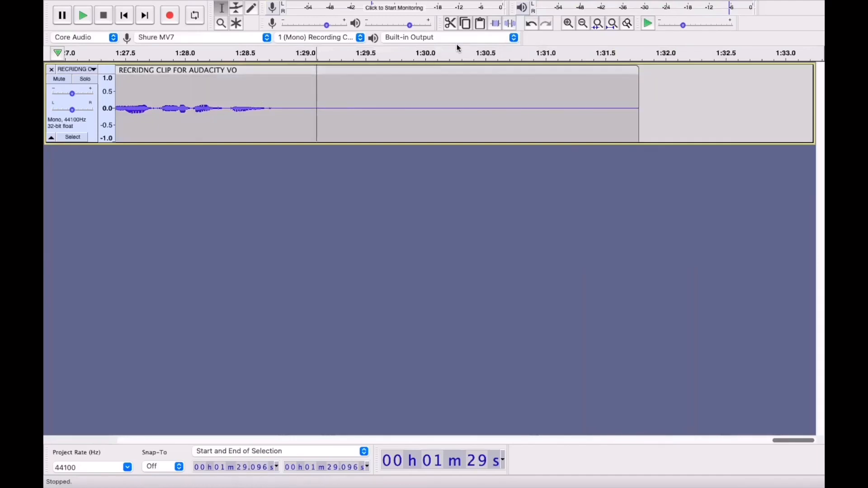
click(479, 28)
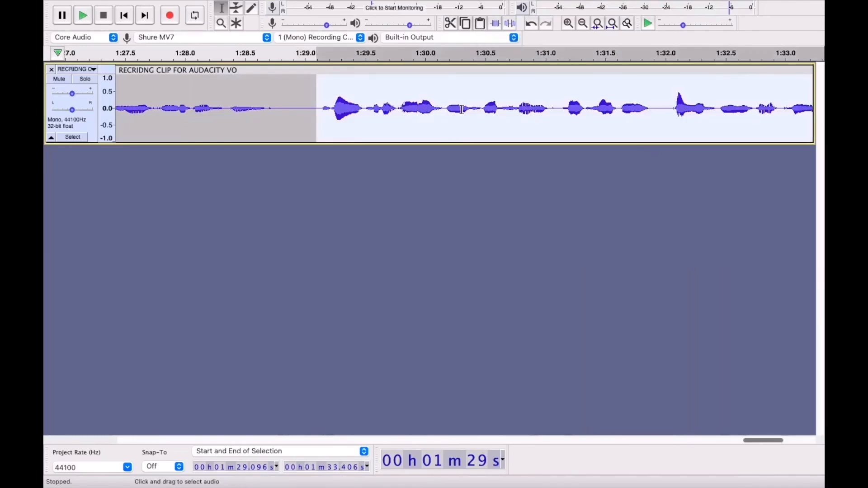
Step: Play the end of the recording from 1 min 26.456 s through the pasted phrase, then stop playback
scroll(462, 110, down, 2)
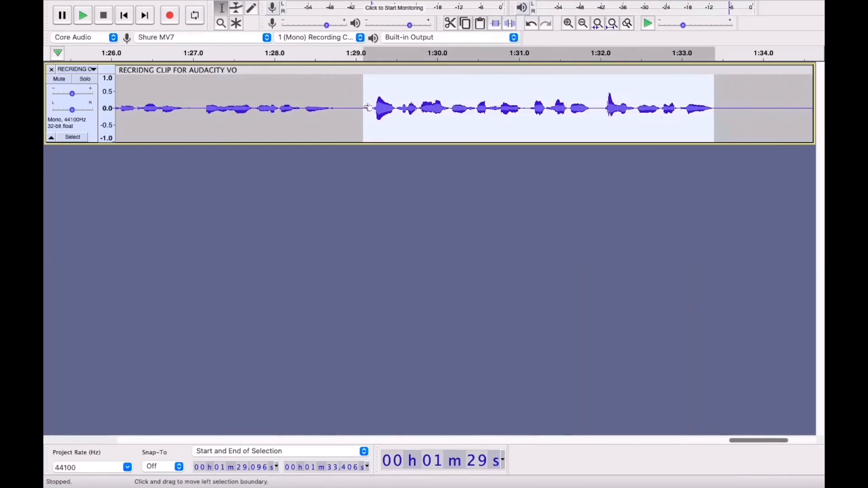
scroll(362, 109, down, 2)
scroll(361, 108, down, 1)
click(262, 109)
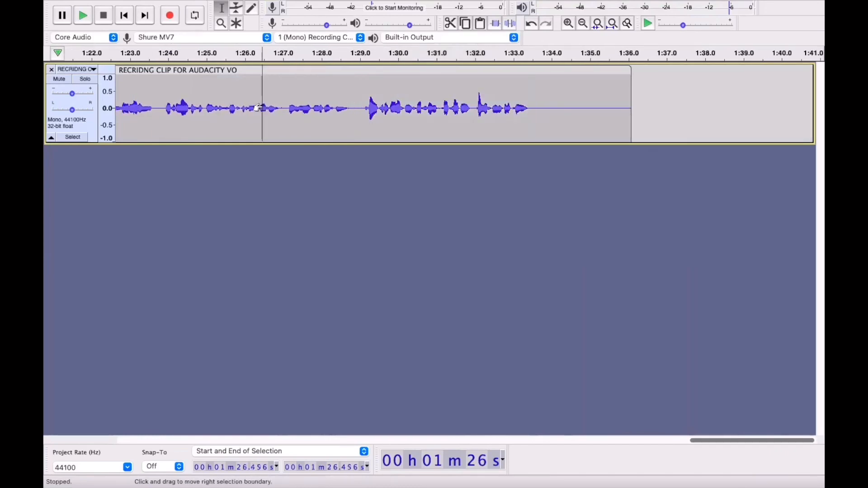
key(space)
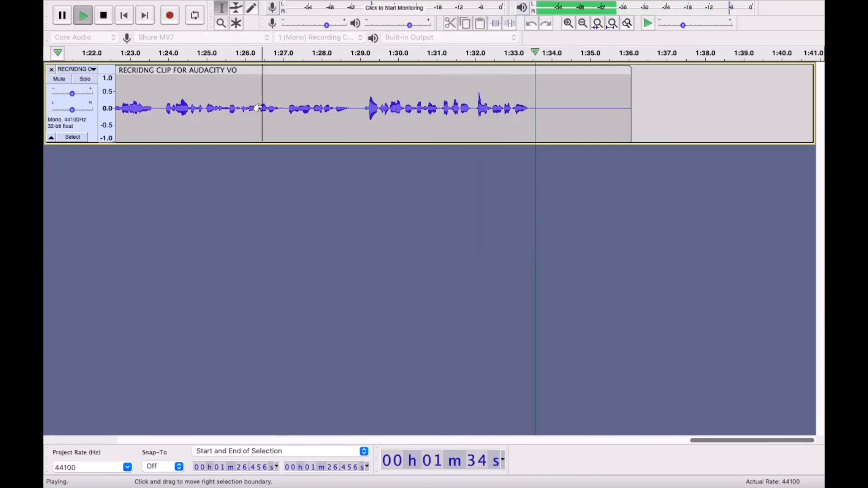
key(space)
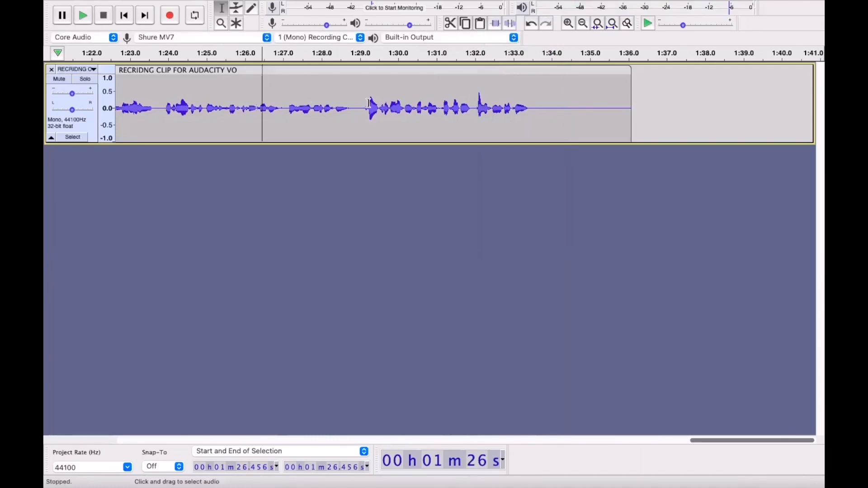
Step: Show the whole edited recording on the timeline and start exporting it as an MP3
scroll(383, 98, left, 10)
ctrl+scroll(383, 98, down, 5)
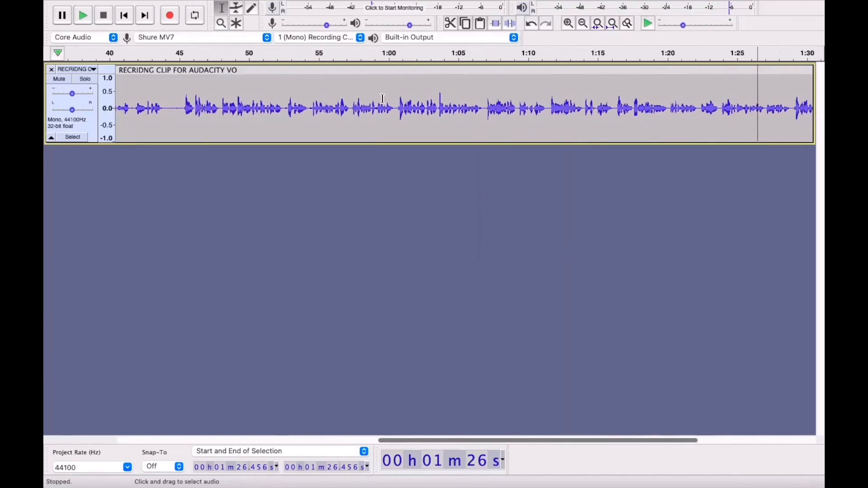
scroll(383, 99, left, 10)
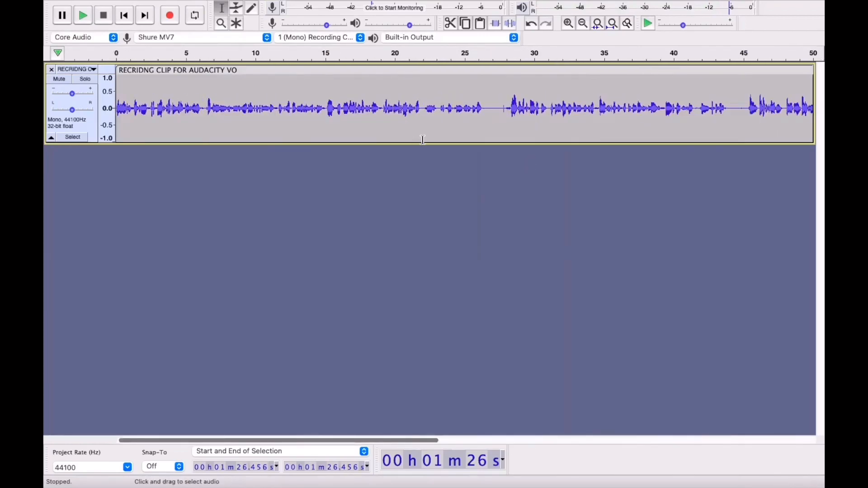
ctrl+scroll(413, 142, down, 4)
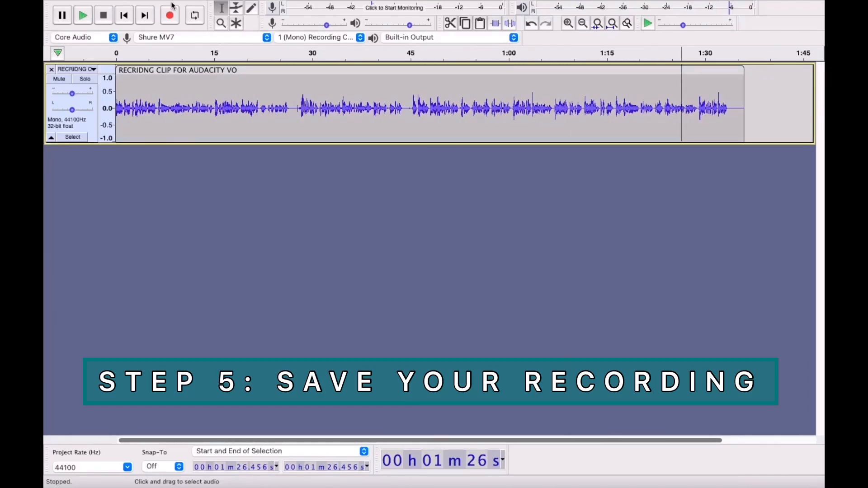
mouse_move(119, 6)
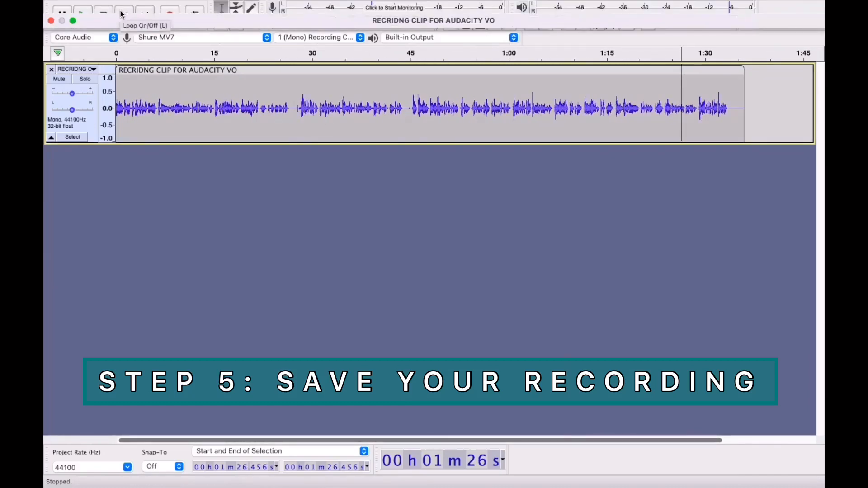
click(124, 13)
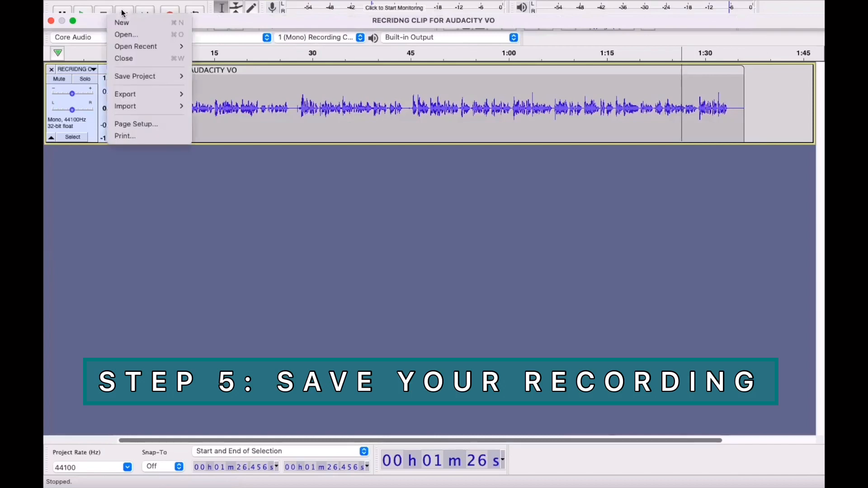
mouse_move(140, 94)
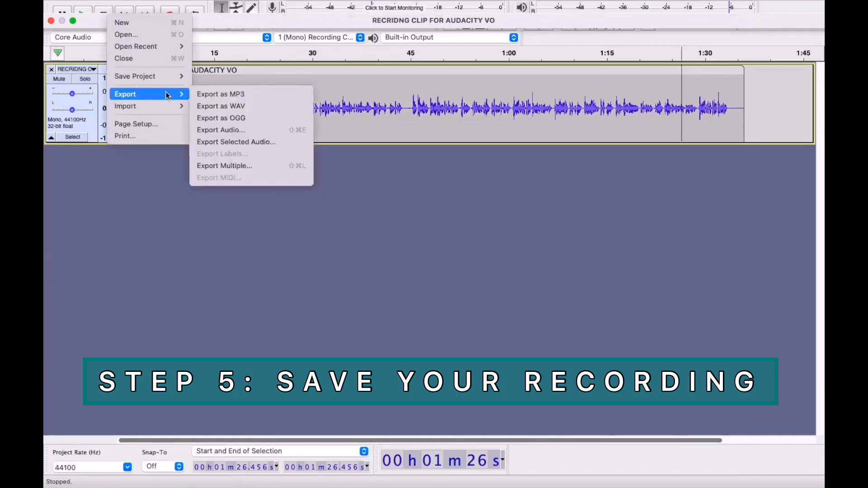
click(225, 98)
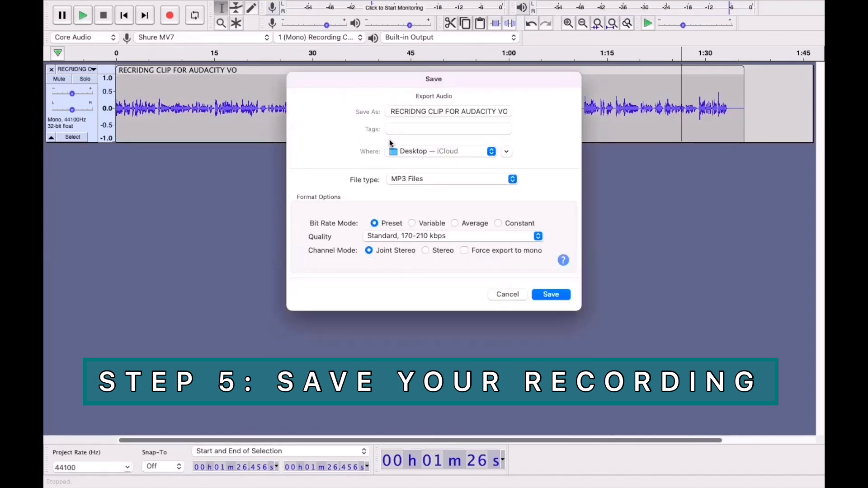
Step: Name the export "Rough Cut Audio Sample for Audacity" and save it to the Desktop with blank metadata tags
drag(434, 107, 565, 110)
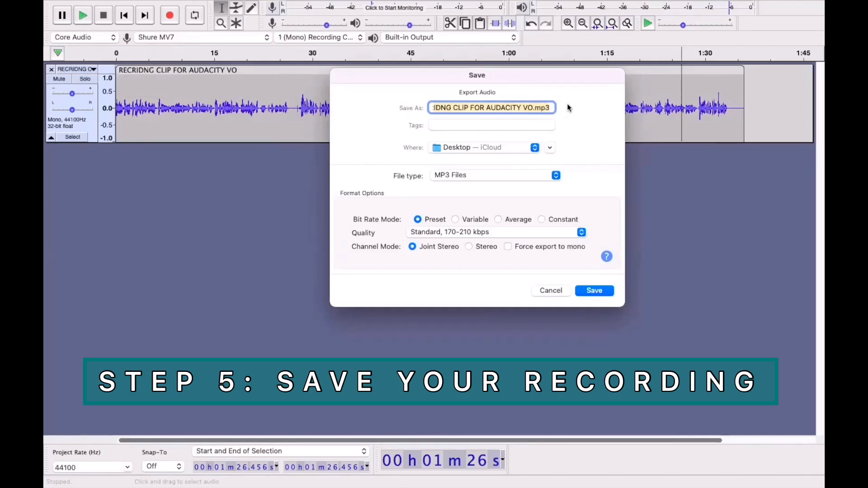
text(Rough Cut)
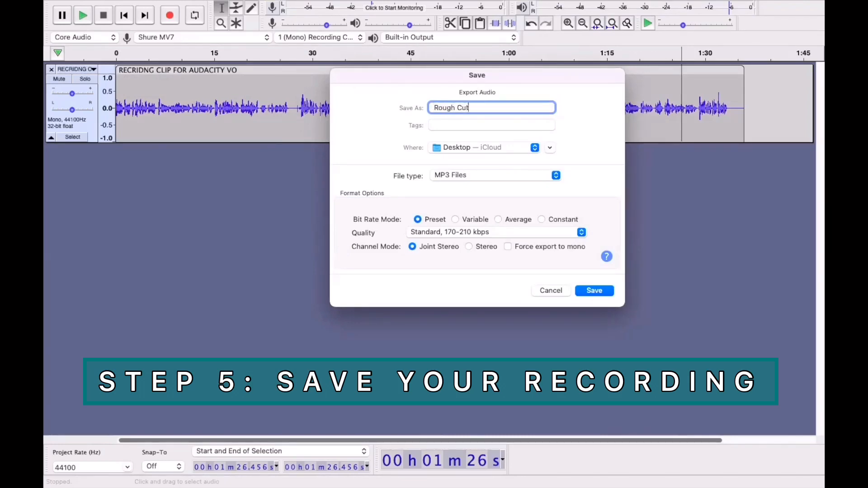
text( Audio Sample fo)
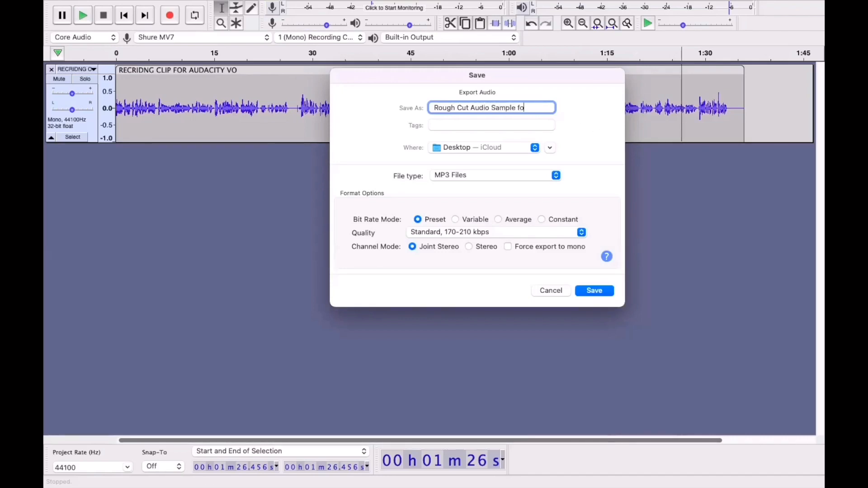
text(r Audaci)
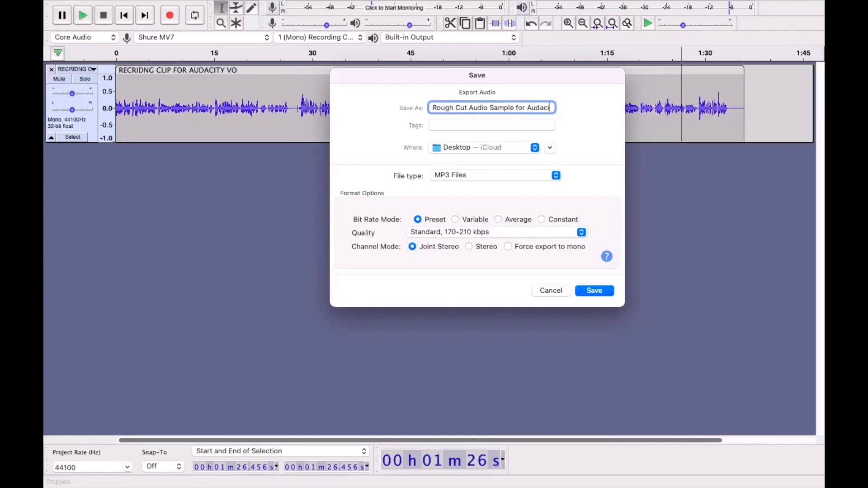
text(ty)
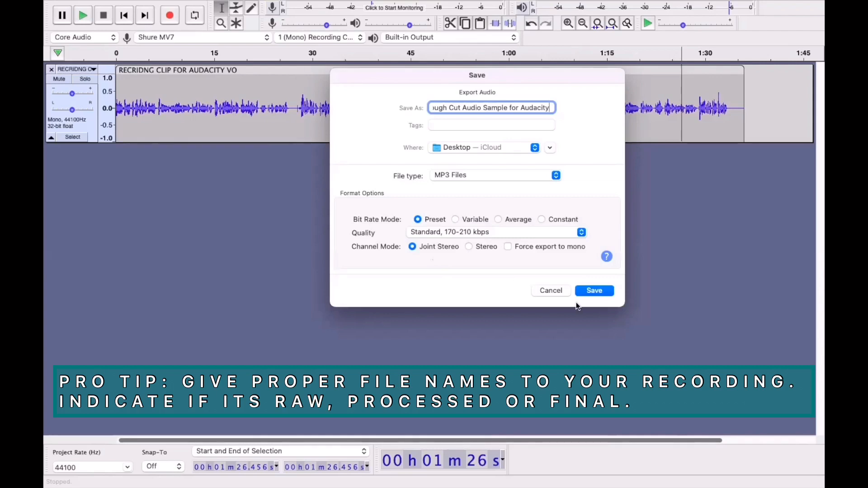
click(599, 291)
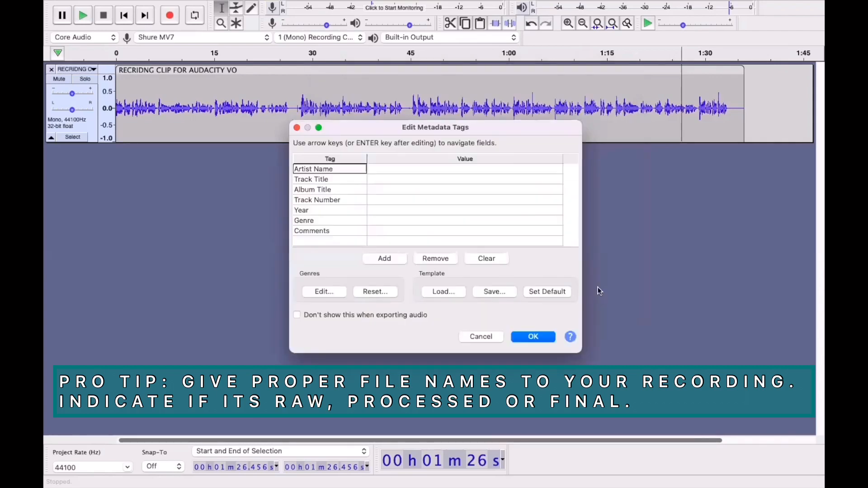
click(540, 339)
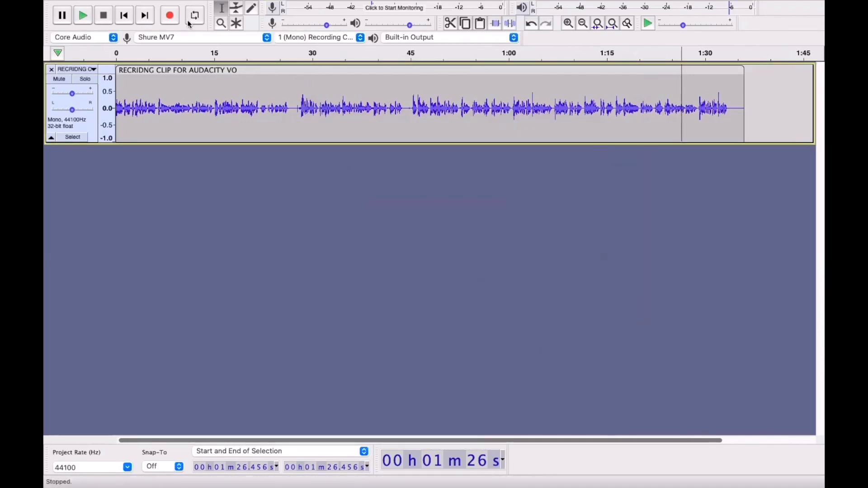
mouse_move(72, 21)
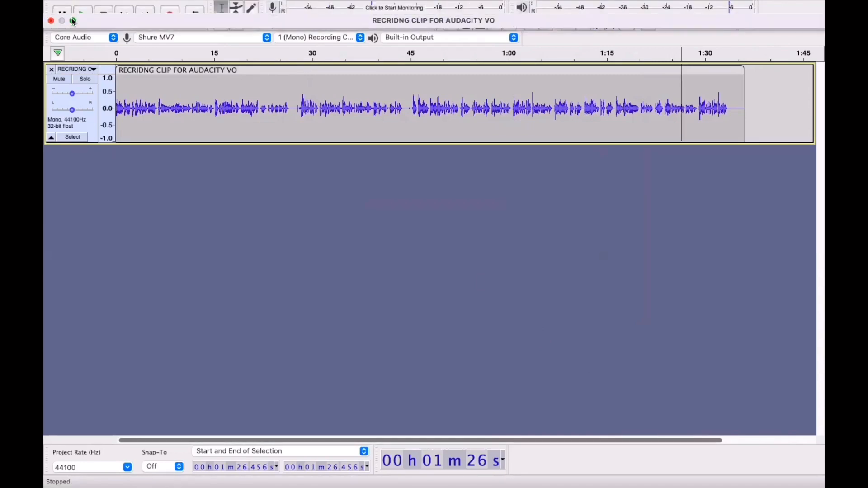
click(73, 21)
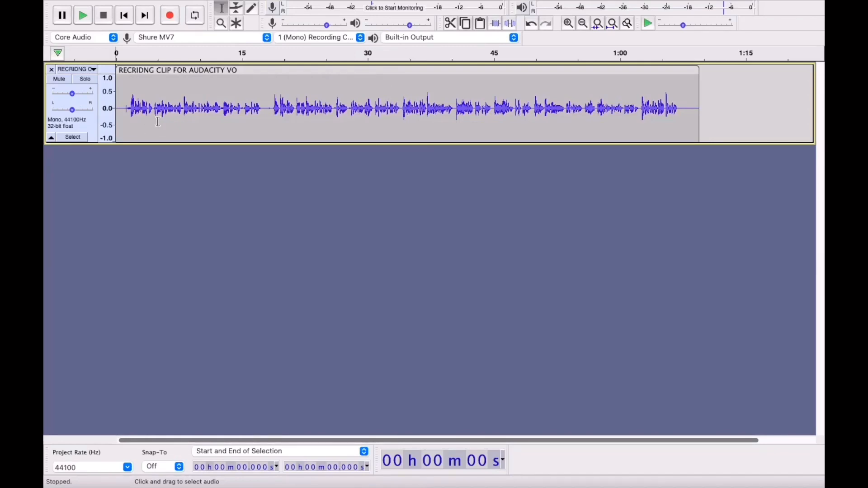
Step: Record a new voice sample with silent pauses onto the end of the existing track and stop recording
scroll(213, 104, up, 3)
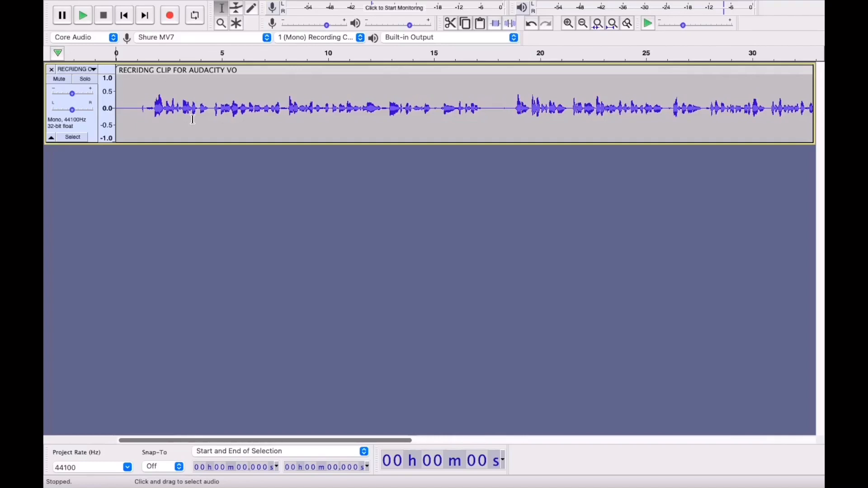
scroll(190, 114, up, 3)
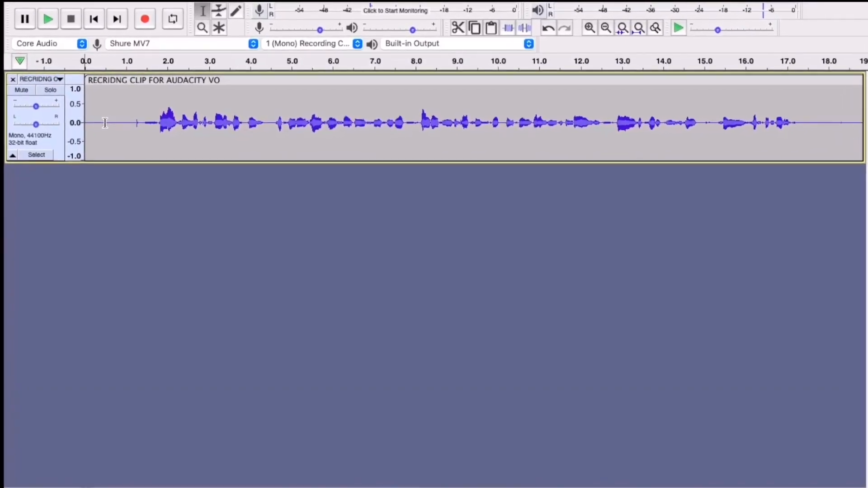
scroll(317, 126, right, 15)
click(595, 125)
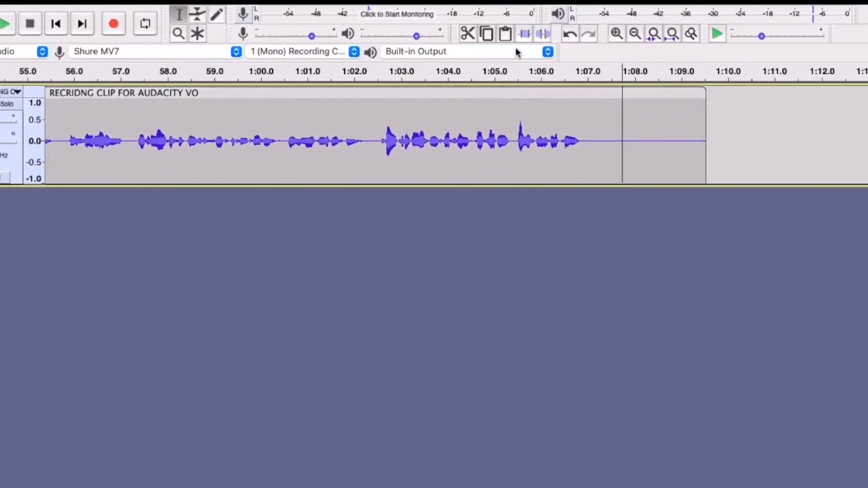
click(102, 25)
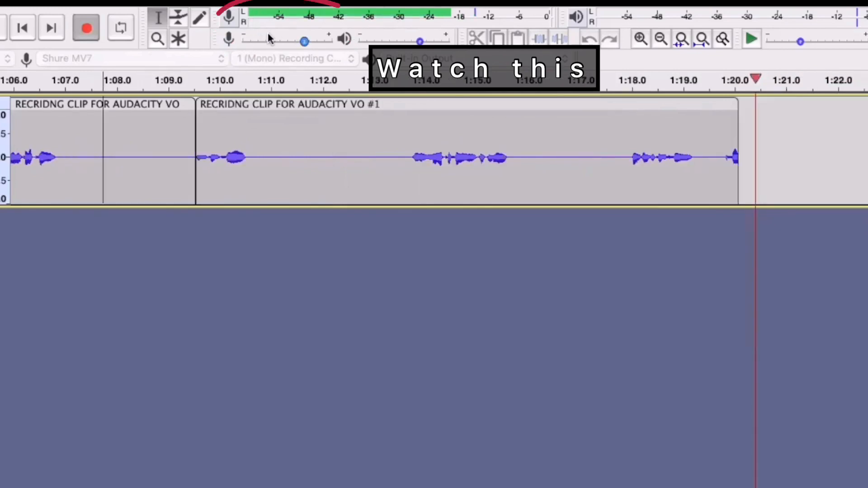
mouse_move(269, 34)
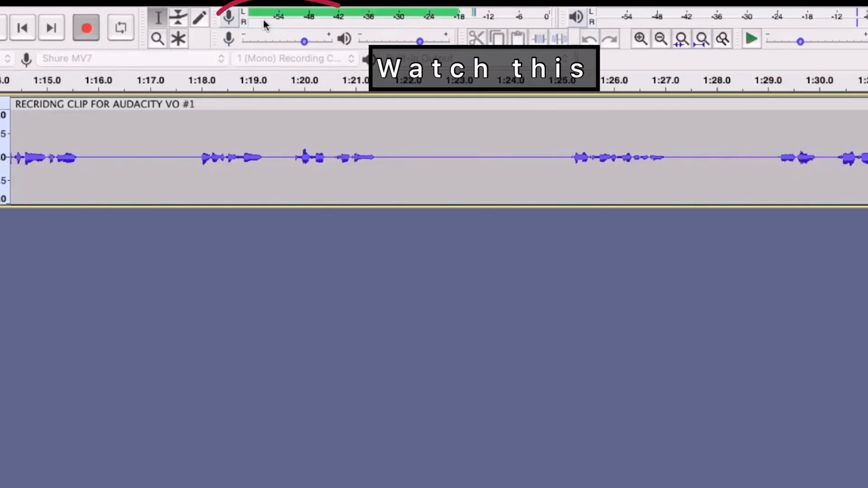
key(space)
Step: Merge the newly recorded clip with the one before it at about 1 min 9.5 s and play from about 1 min 11.4 s
scroll(312, 155, left, 5)
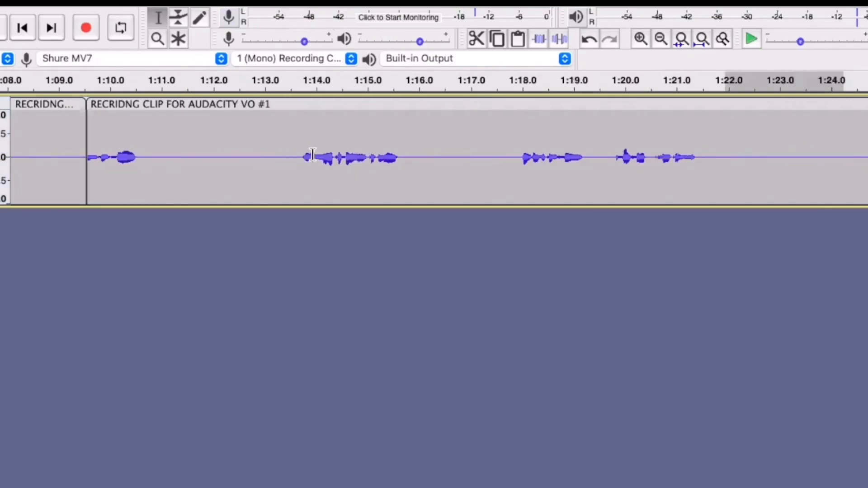
click(86, 156)
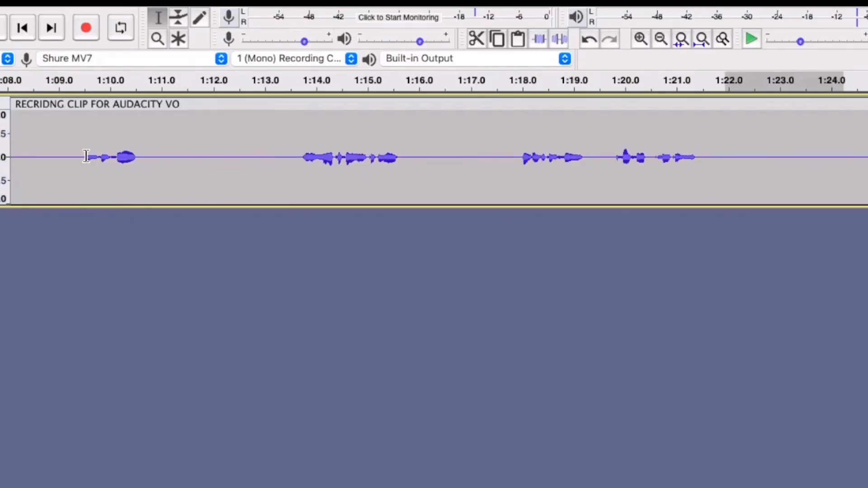
click(185, 156)
key(space)
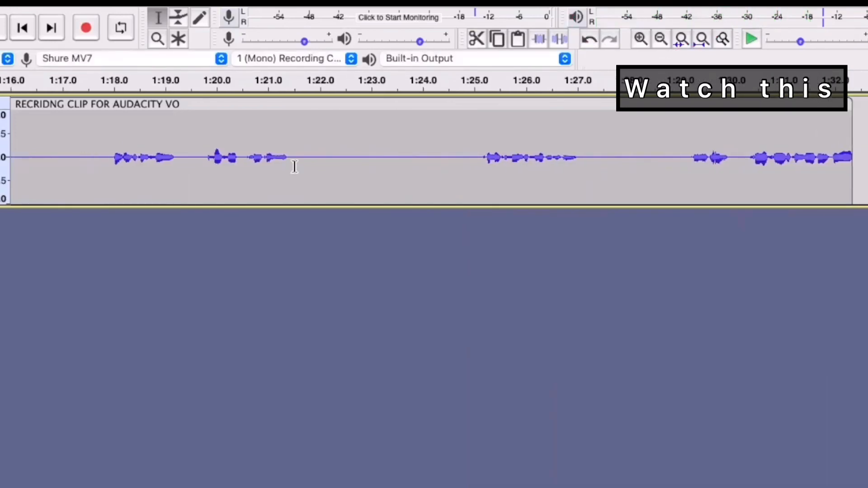
Step: Select the silent pause from about 1 min 21.5 s to 1 min 25 s and capture it as the Noise Reduction noise profile
drag(296, 158, 470, 174)
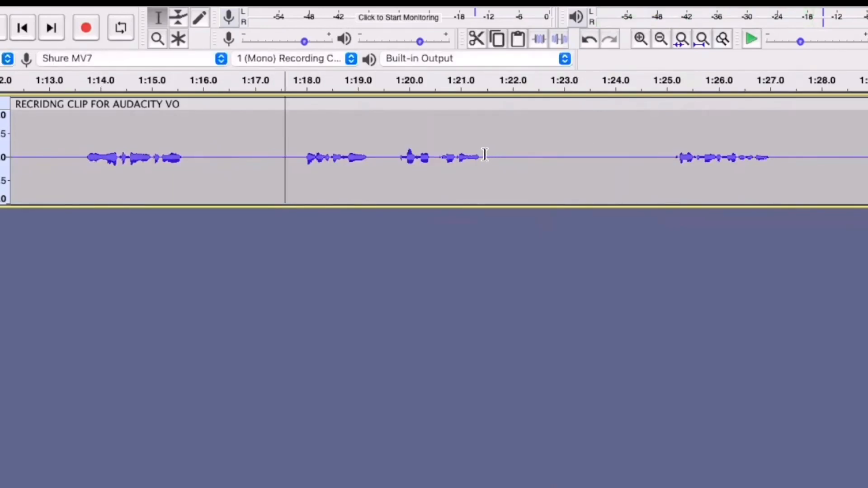
drag(484, 155, 668, 174)
mouse_move(343, 15)
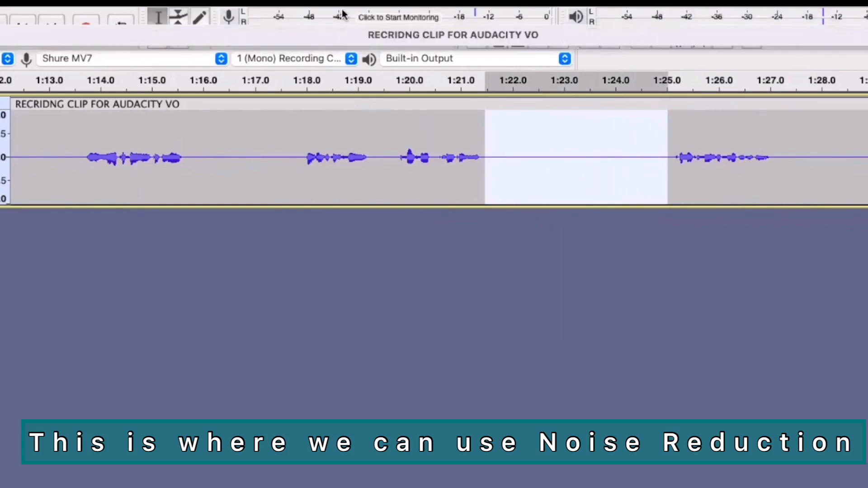
click(329, 15)
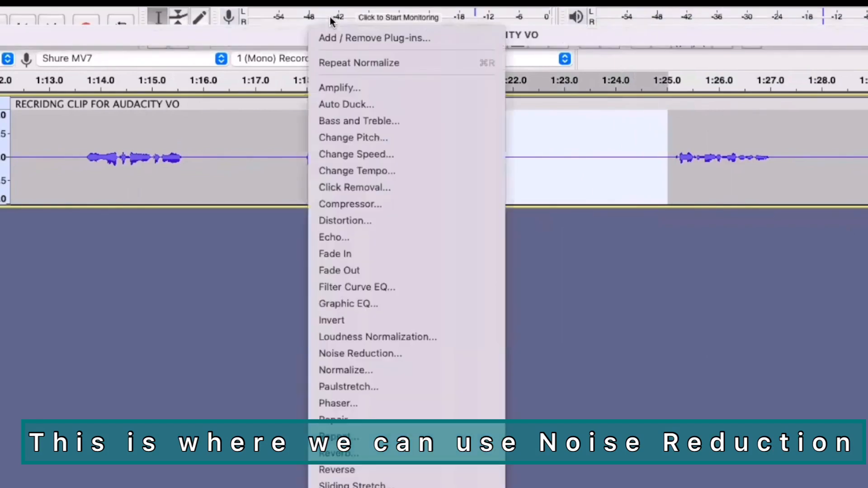
click(369, 358)
click(441, 274)
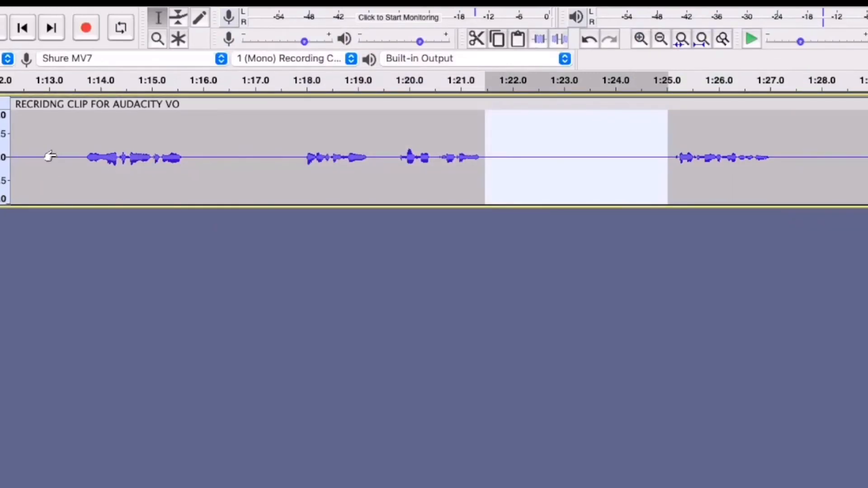
Step: Select the audio from about 1 min 11.8 s to the clip's end and apply Noise Reduction at 12 dB, sensitivity 6.00 and 3 smoothing bands
click(50, 156)
scroll(80, 163, left, 5)
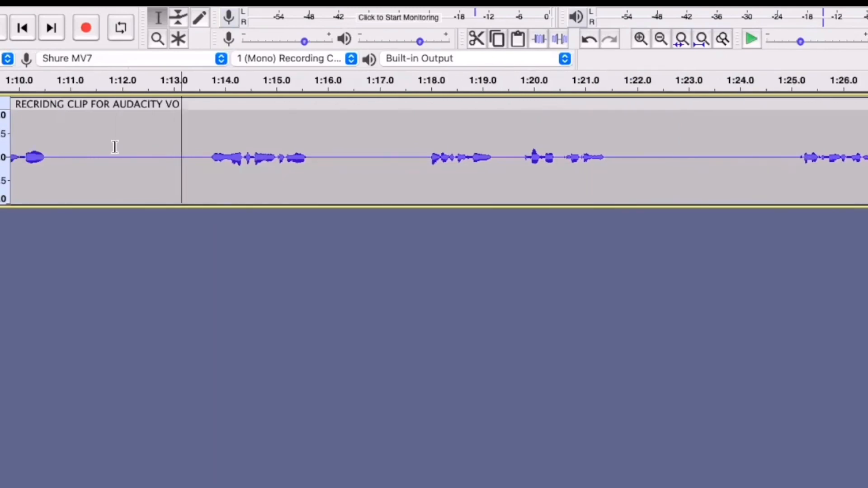
drag(114, 145, 735, 169)
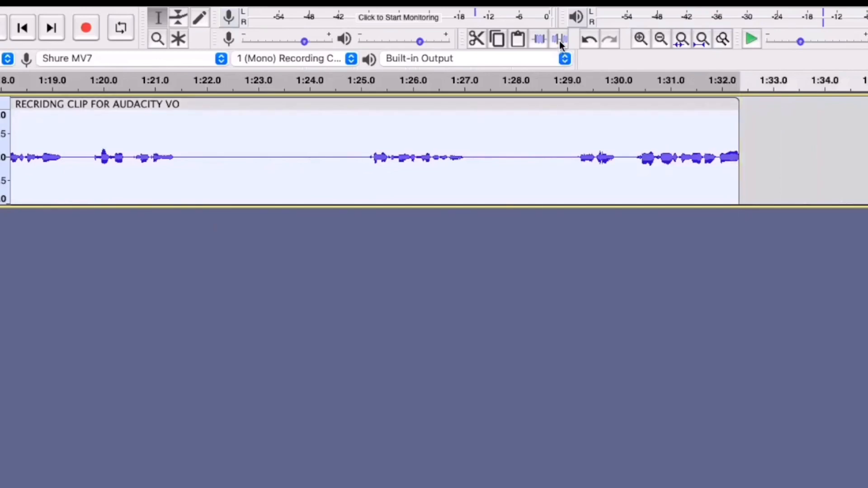
click(333, 15)
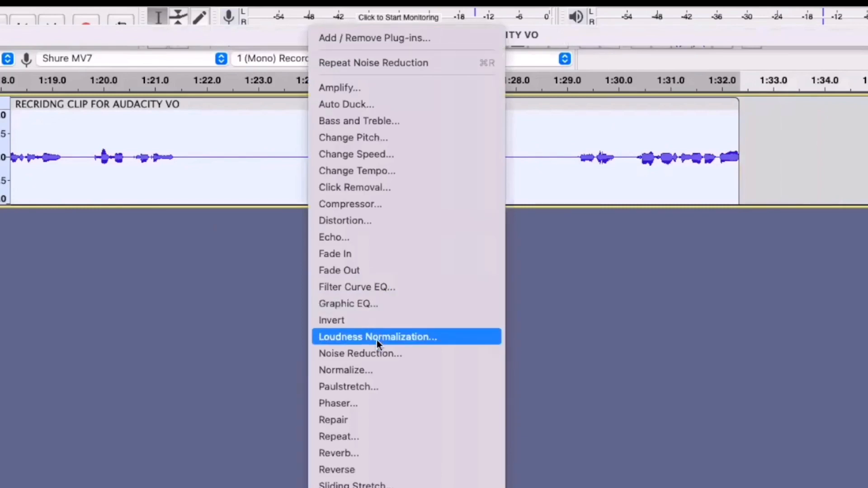
click(378, 353)
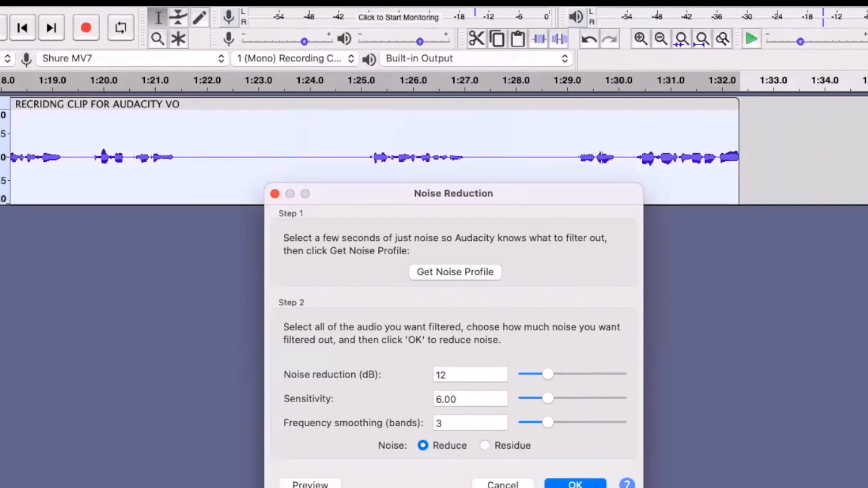
key(Return)
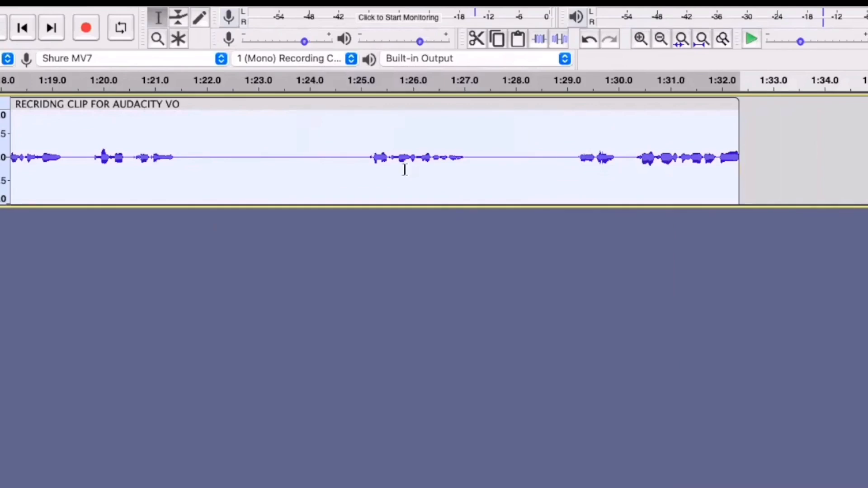
Step: Play the noise-reduced section from its start at about 1 min 11.8 s and stop playback near its end
scroll(404, 170, left, 5)
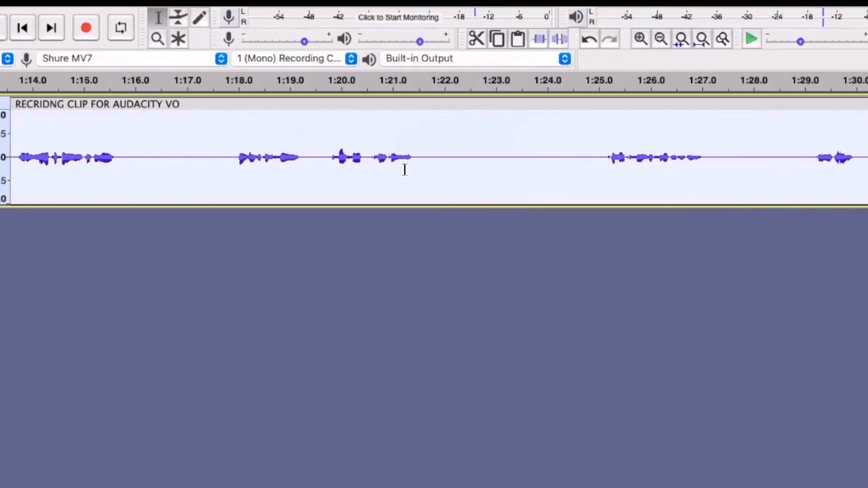
scroll(404, 170, left, 2)
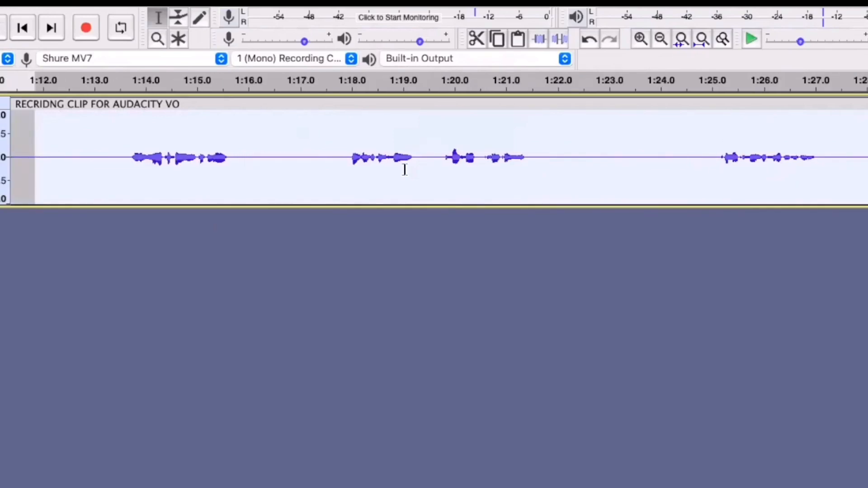
key(space)
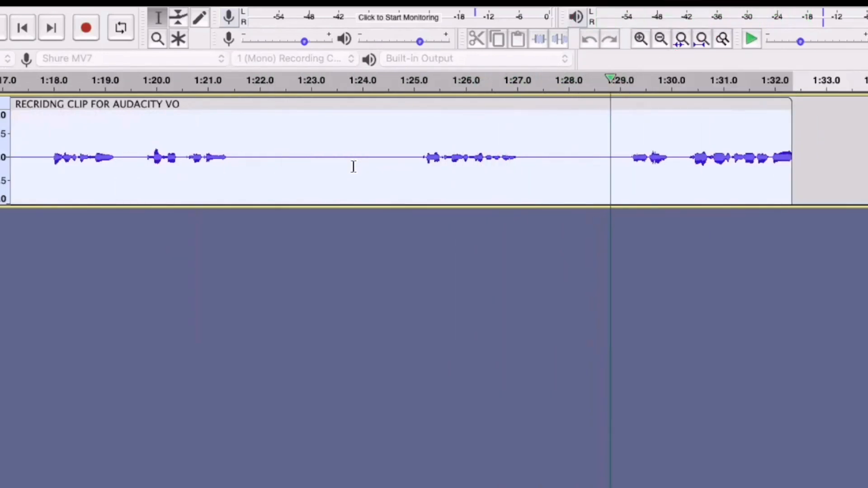
key(space)
Step: Undo the noise reduction and play the unfiltered audio from about 1 min 13.7 s for comparison
click(586, 45)
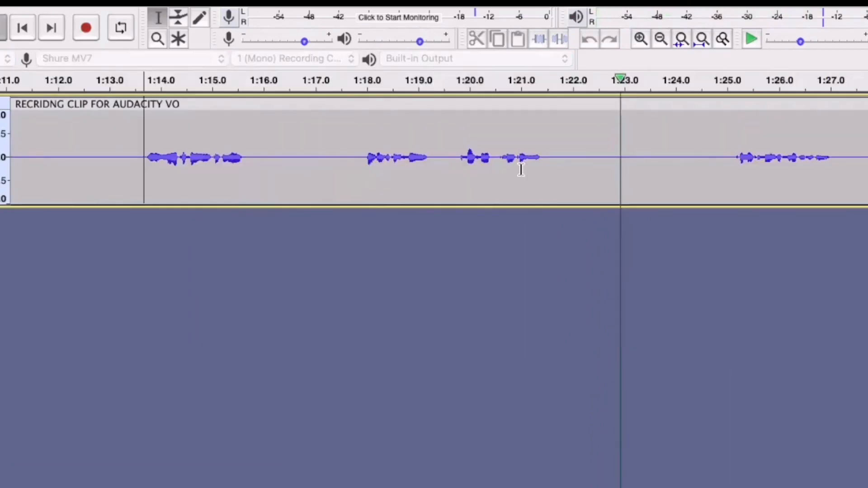
drag(119, 155, 350, 158)
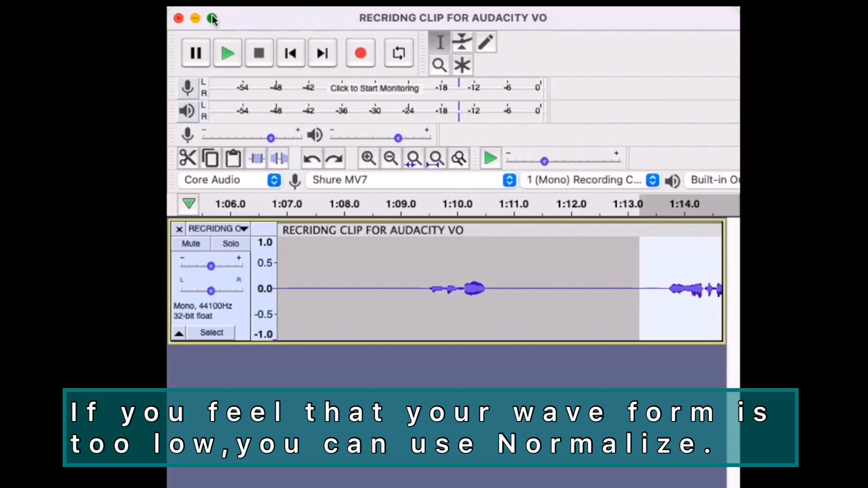
Step: Select from about 1 min 9.3 s to the clip's end and normalize it to a -1.0 dB peak with DC offset removed
click(213, 19)
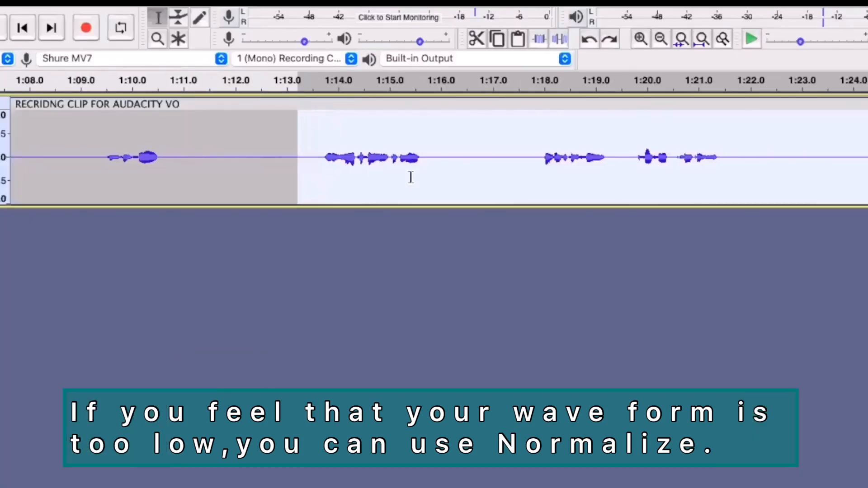
drag(98, 151, 801, 181)
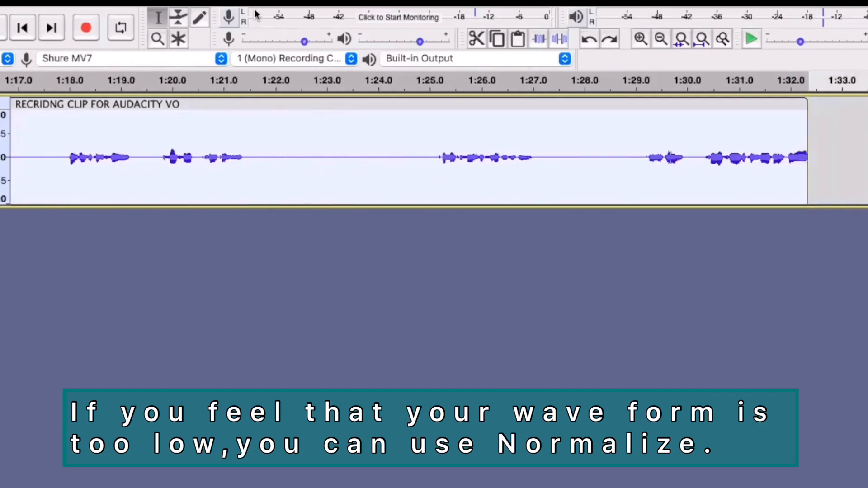
mouse_move(228, 14)
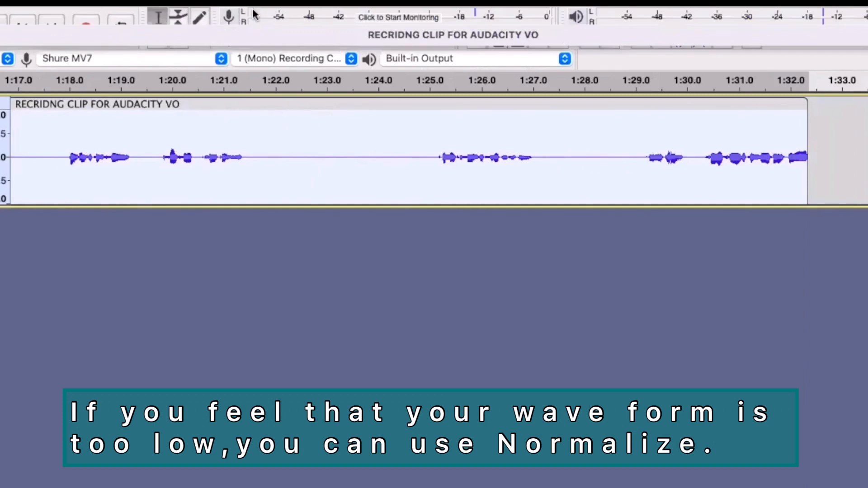
click(340, 19)
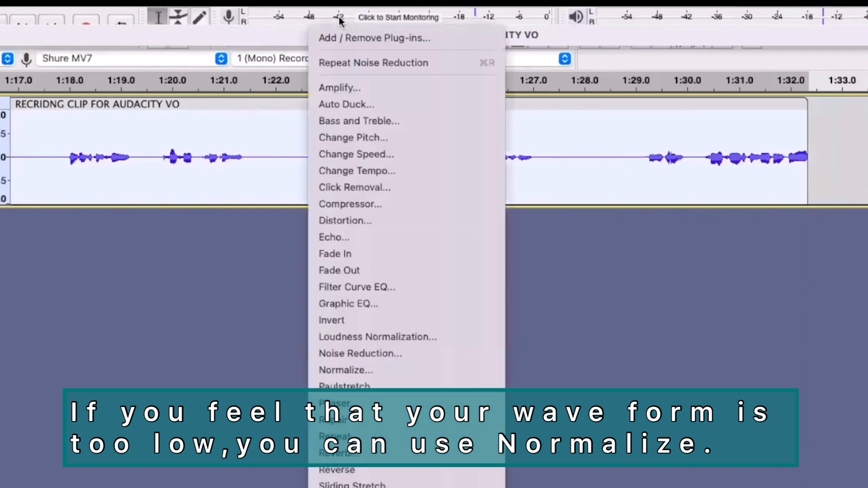
click(347, 368)
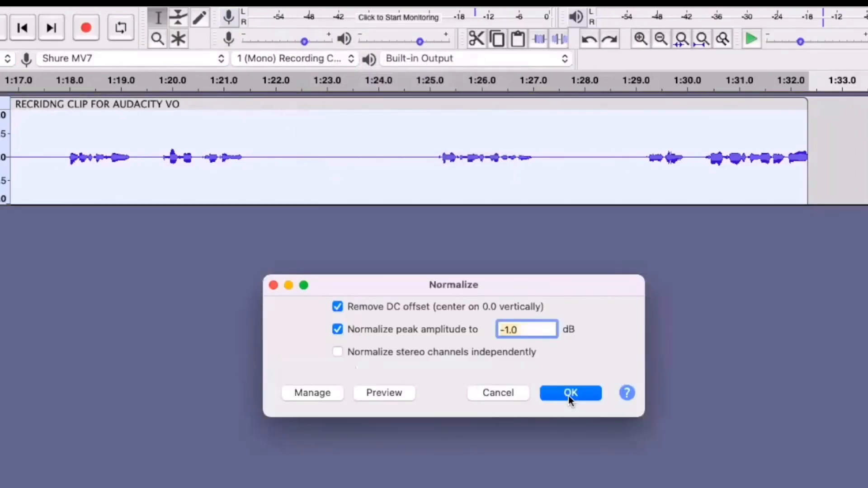
click(570, 393)
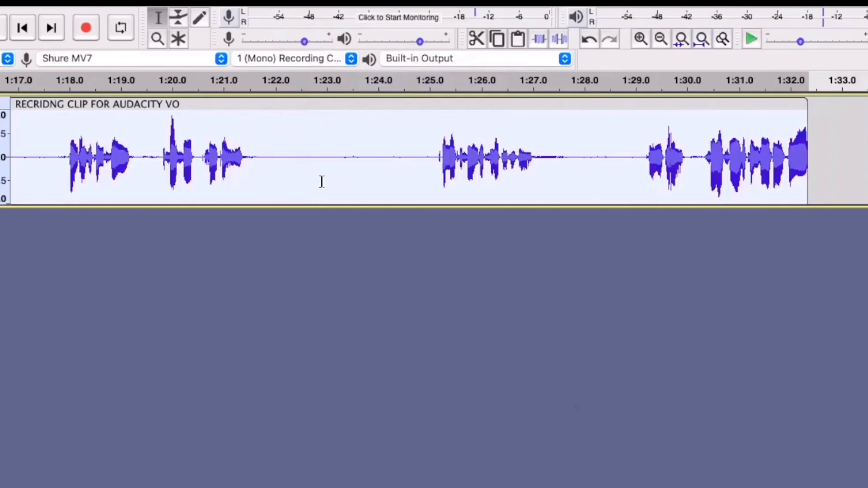
Step: Clear the selection by placing the cursor at about 1 min 9.1 s, and examine the normalized waveform beside the earlier audio
scroll(322, 182, down, 2)
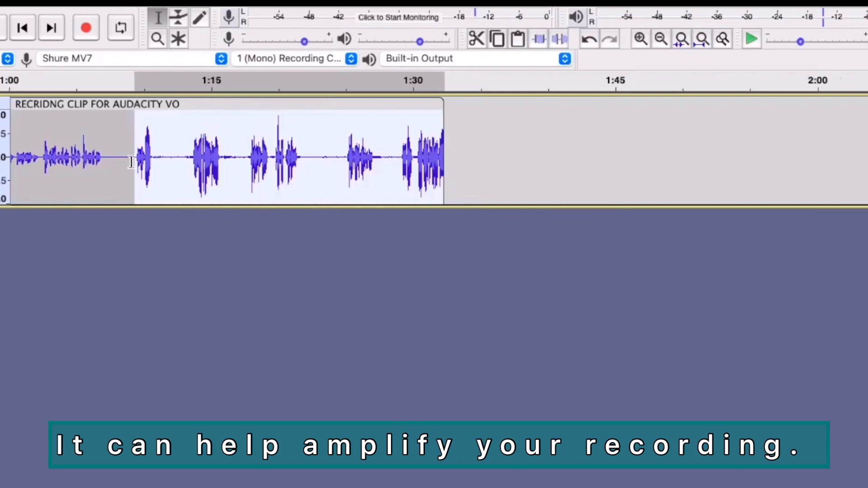
click(131, 162)
scroll(131, 162, up, 2)
scroll(211, 167, down, 1)
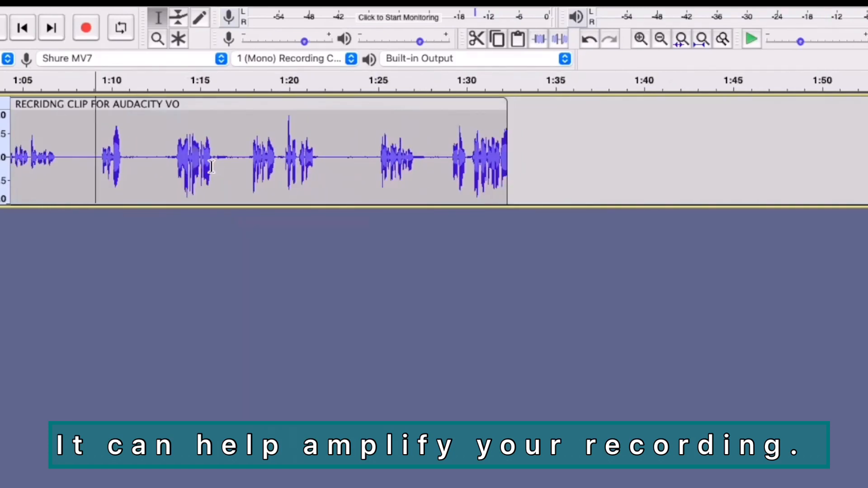